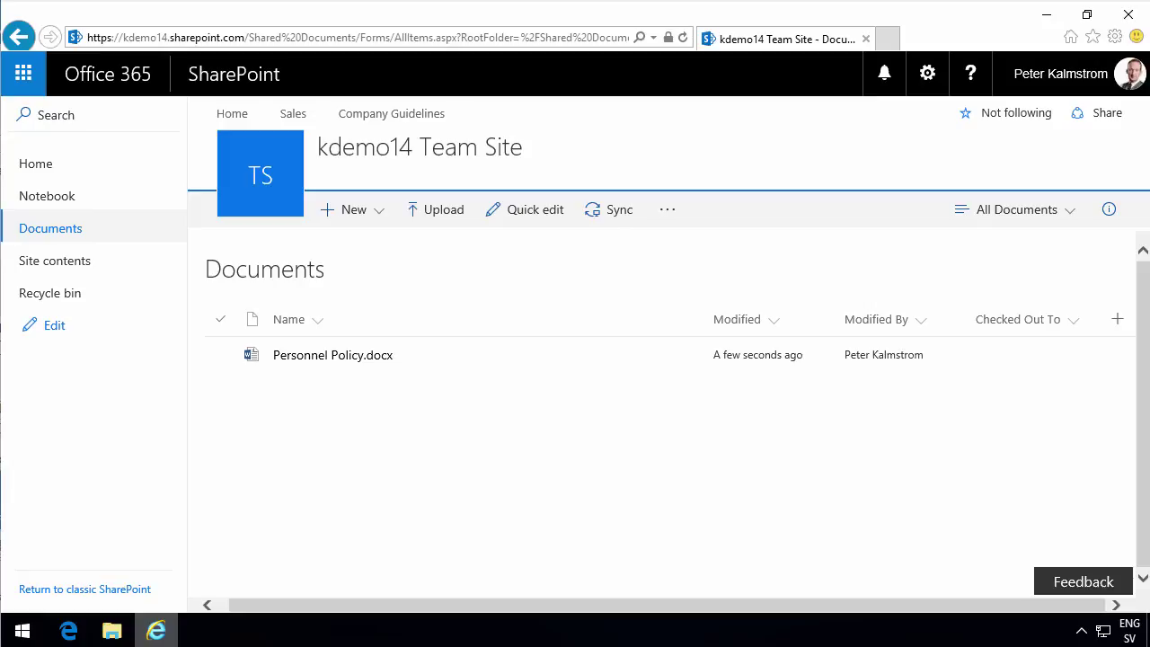
Tick the checkbox for Personnel Policy.docx in the kdemo14 Team Site Documents library.
left_click(442, 454)
left_click(220, 354)
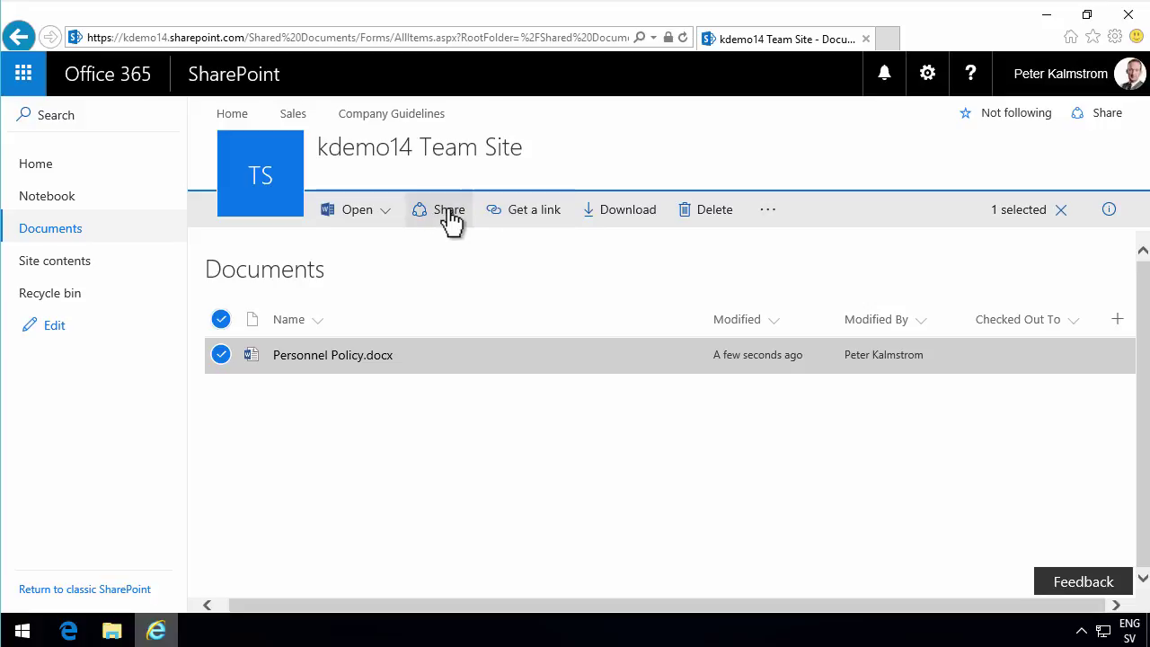
left_click(449, 216)
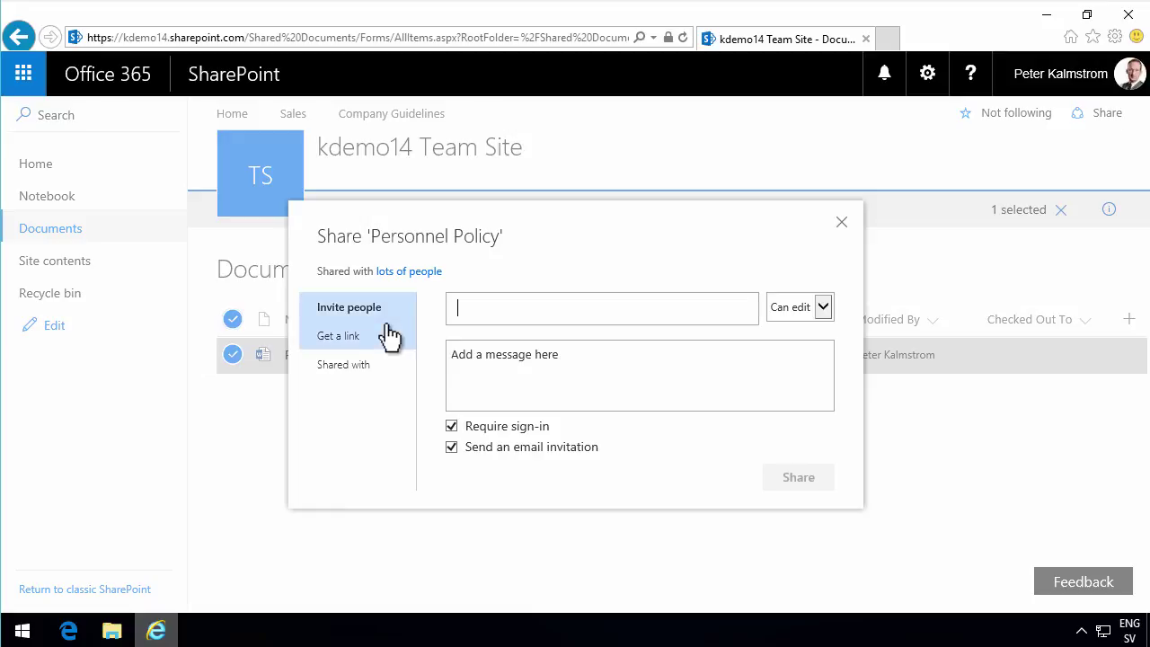
left_click(823, 307)
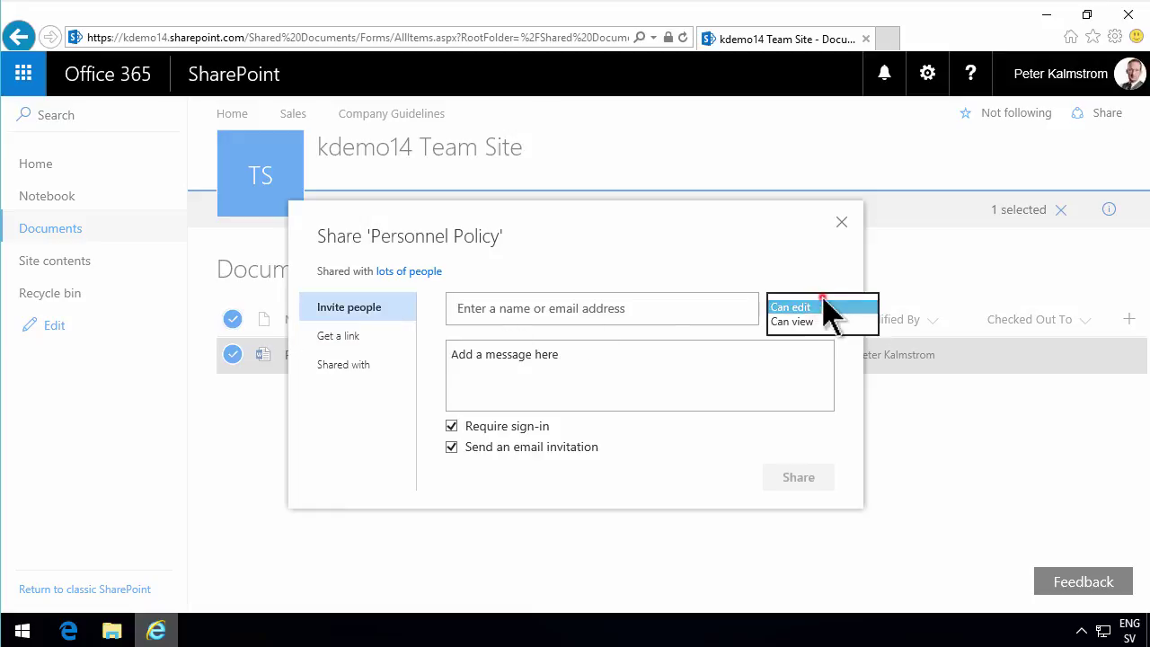
left_click(823, 308)
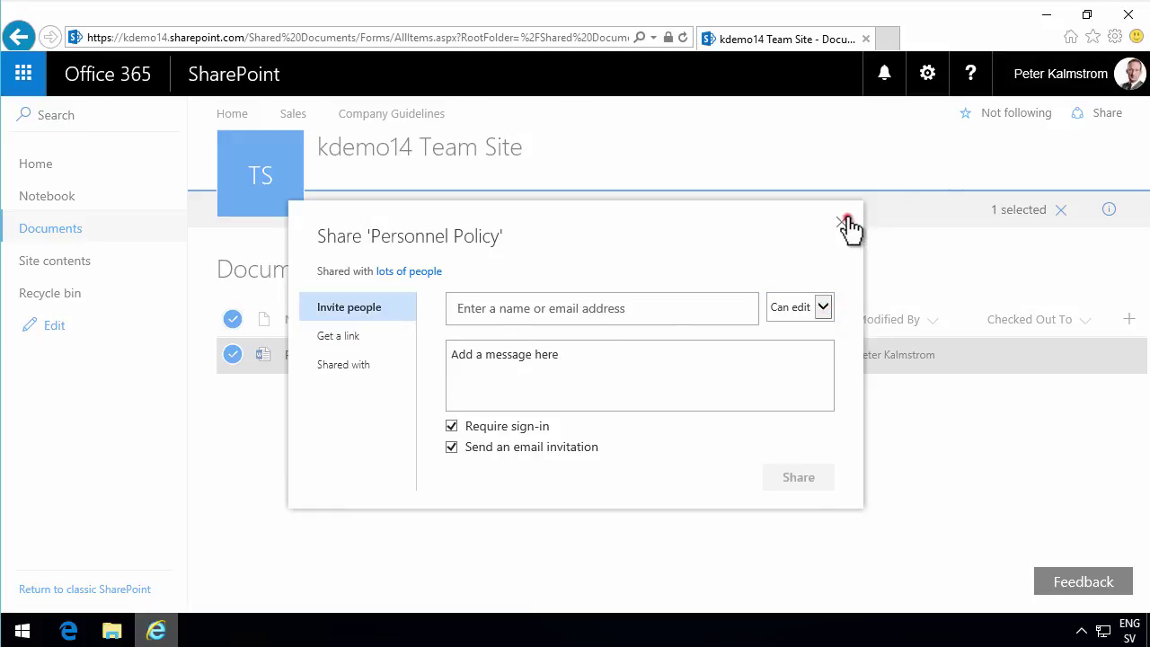
left_click(845, 222)
left_click(786, 451)
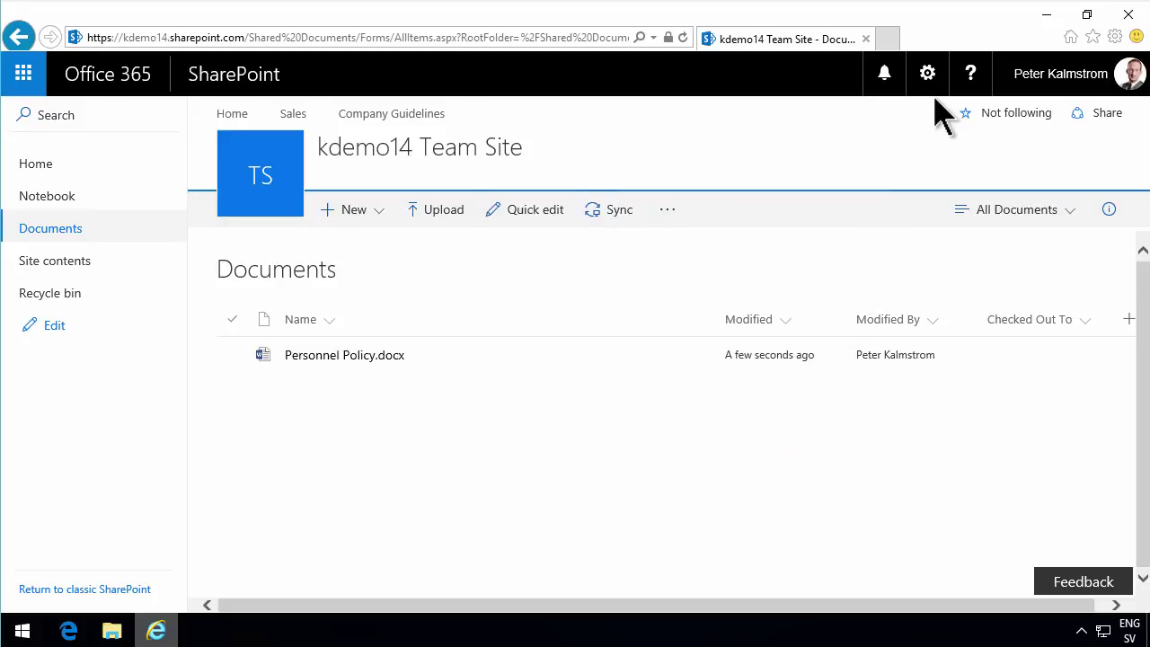
Add the guest's outlook.com e-mail address as a resolved invitee in the site sharing panel.
left_click(1107, 115)
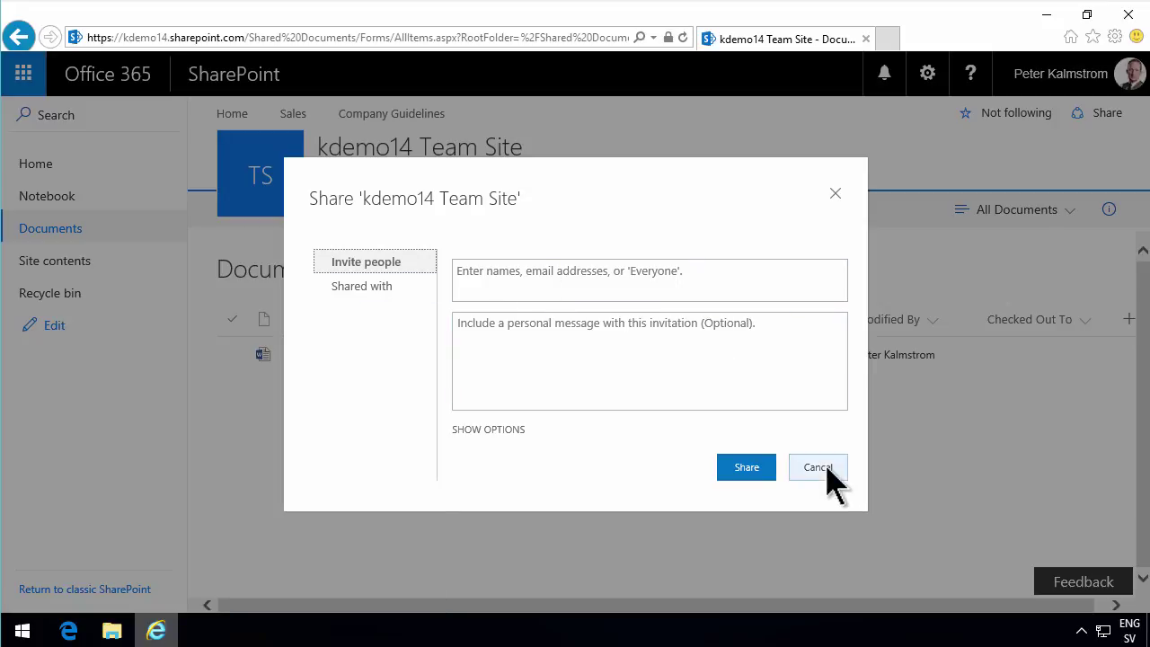
left_click(575, 286)
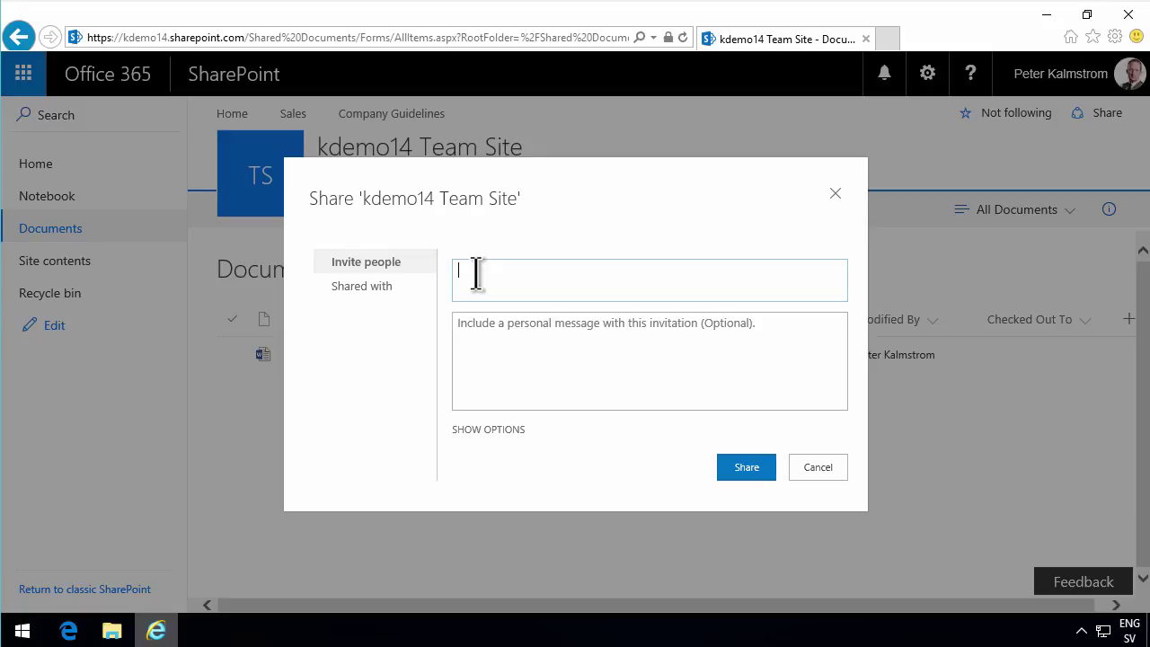
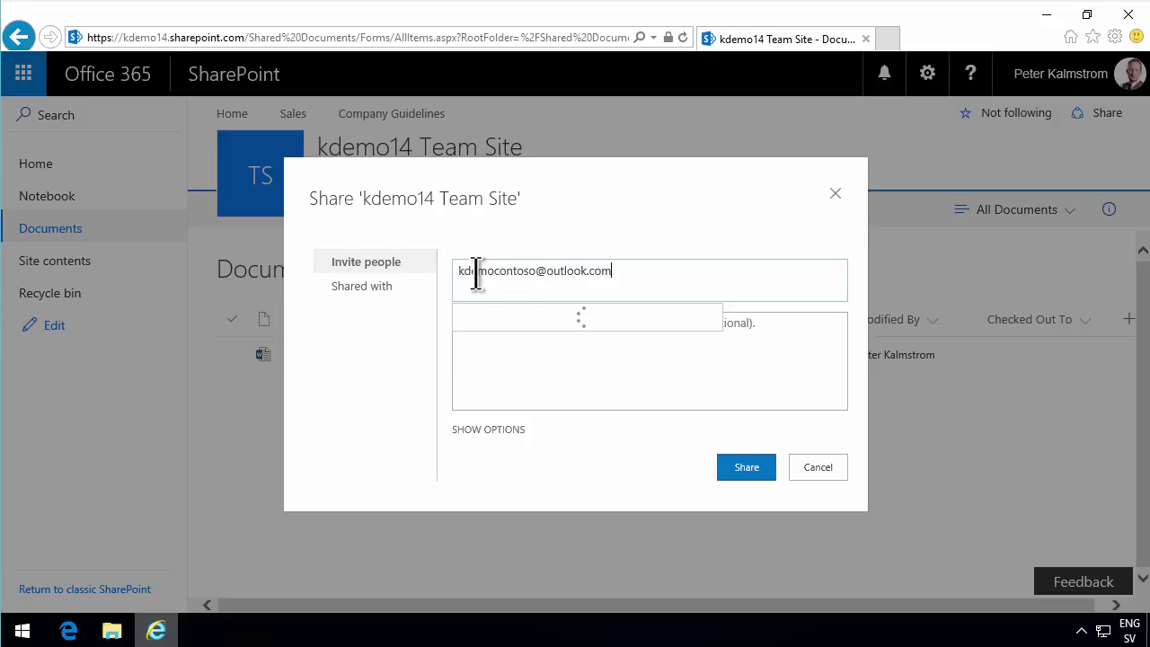
left_click(539, 317)
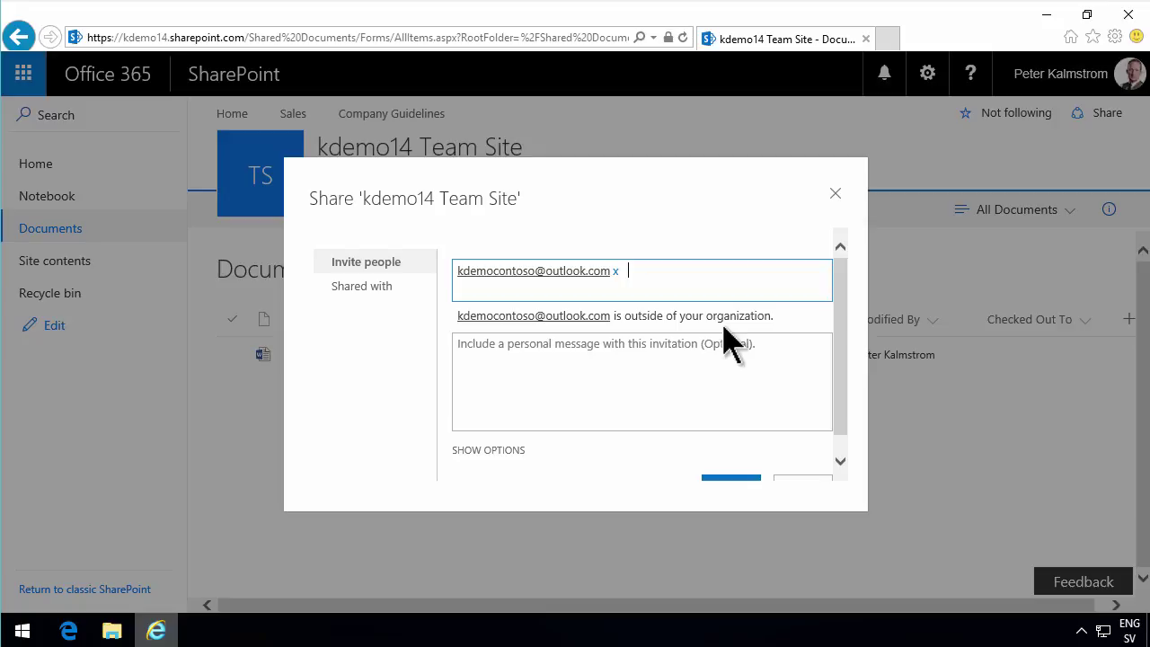
Start a personal message for the invitee and reveal the extra invitation options.
left_click(611, 373)
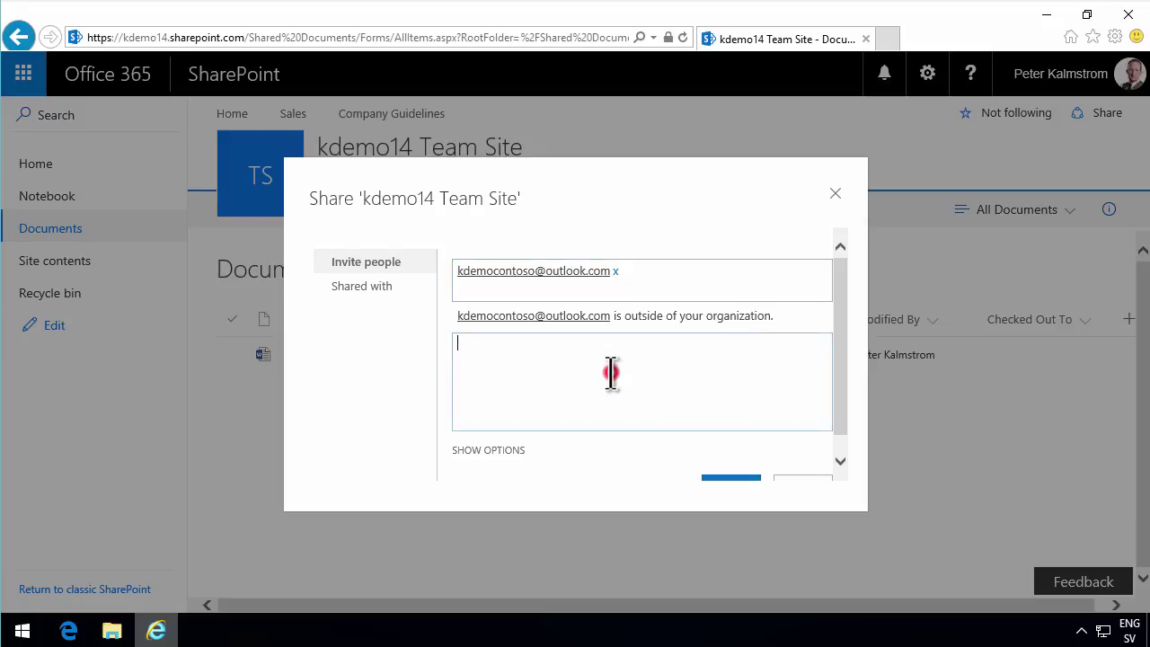
left_click_drag(836, 429, 854, 469)
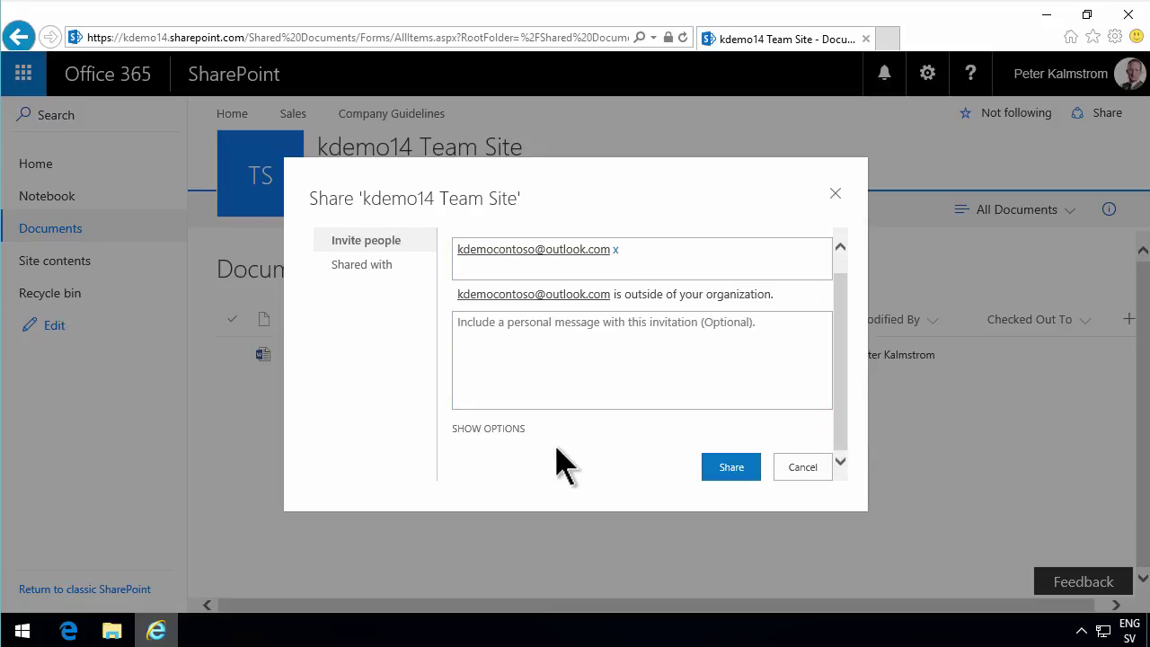
left_click(507, 429)
Compare the permission levels, settle on Team Site Members [Edit], and send the invitation.
left_click_drag(841, 382, 850, 468)
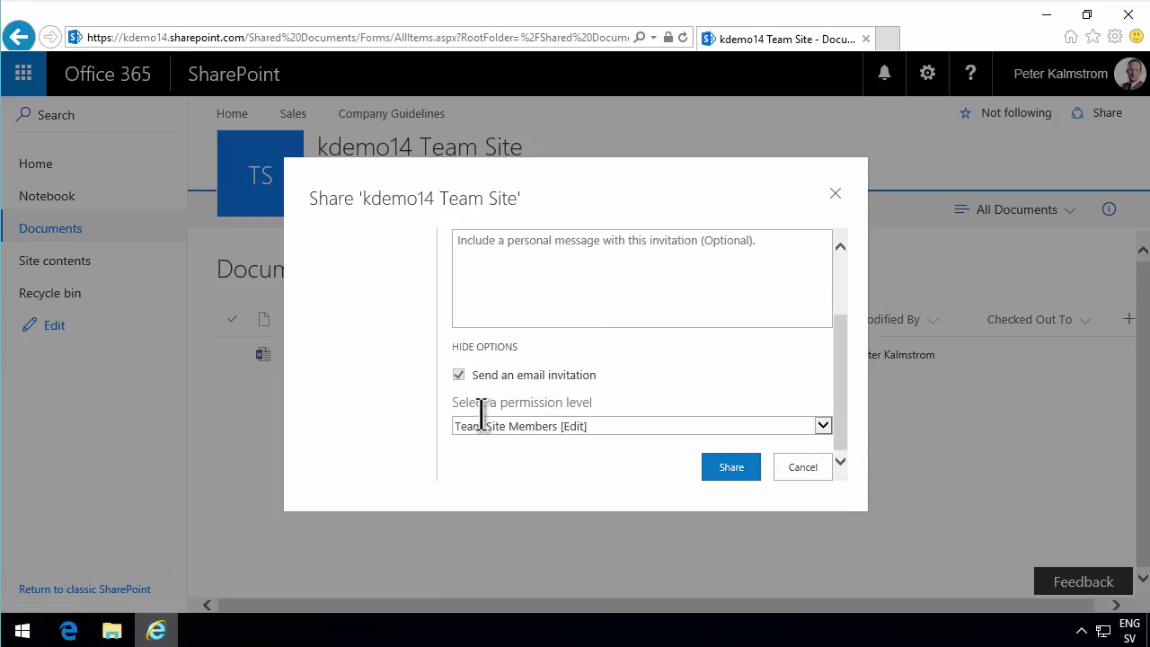
left_click(821, 427)
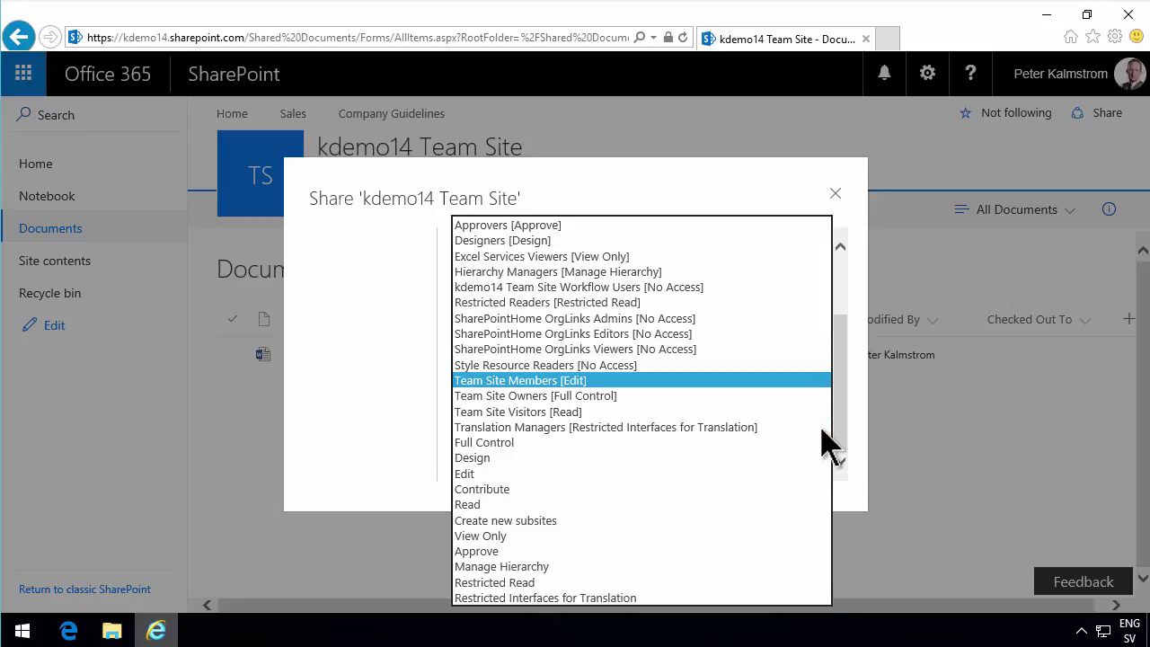
left_click(567, 383)
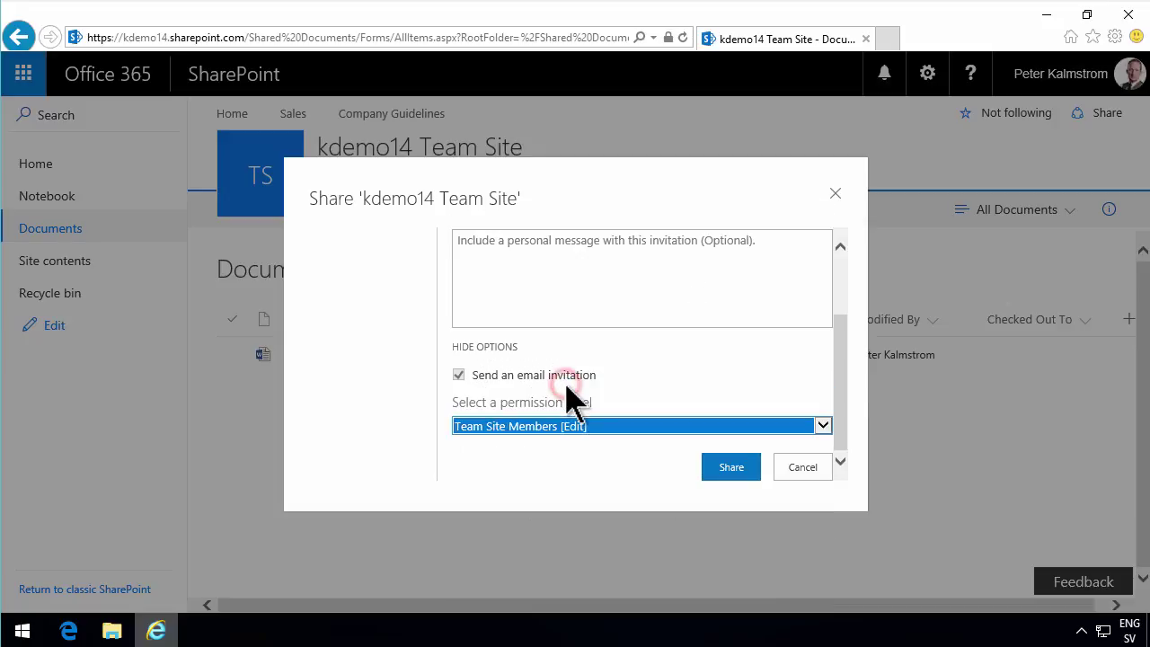
left_click(595, 427)
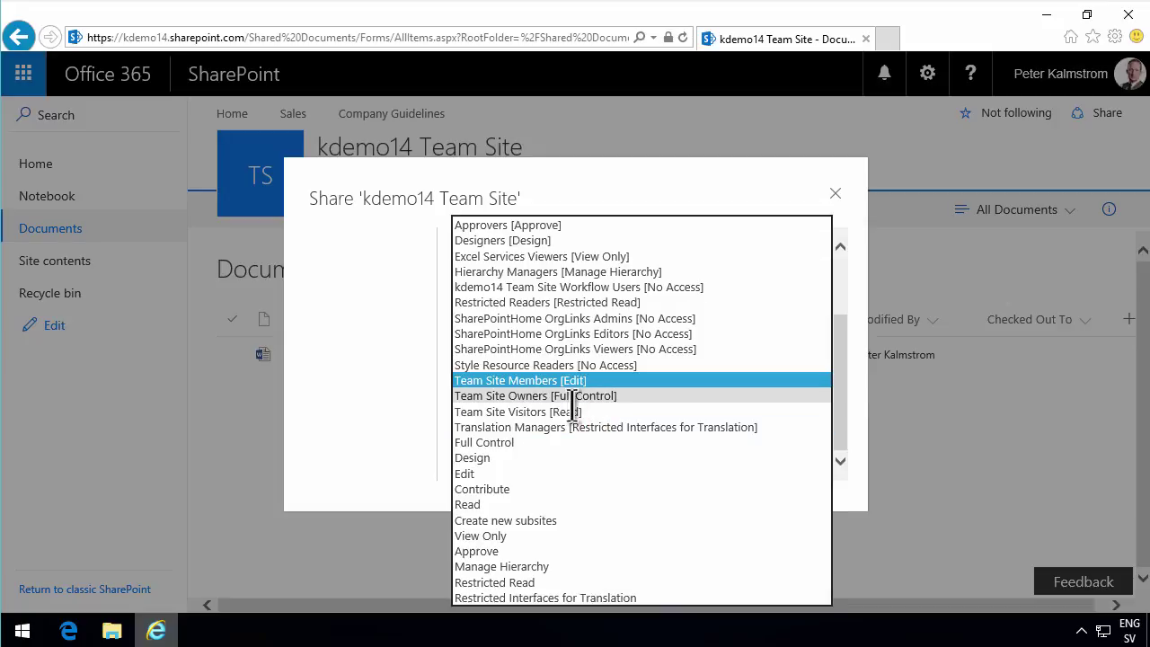
left_click(575, 412)
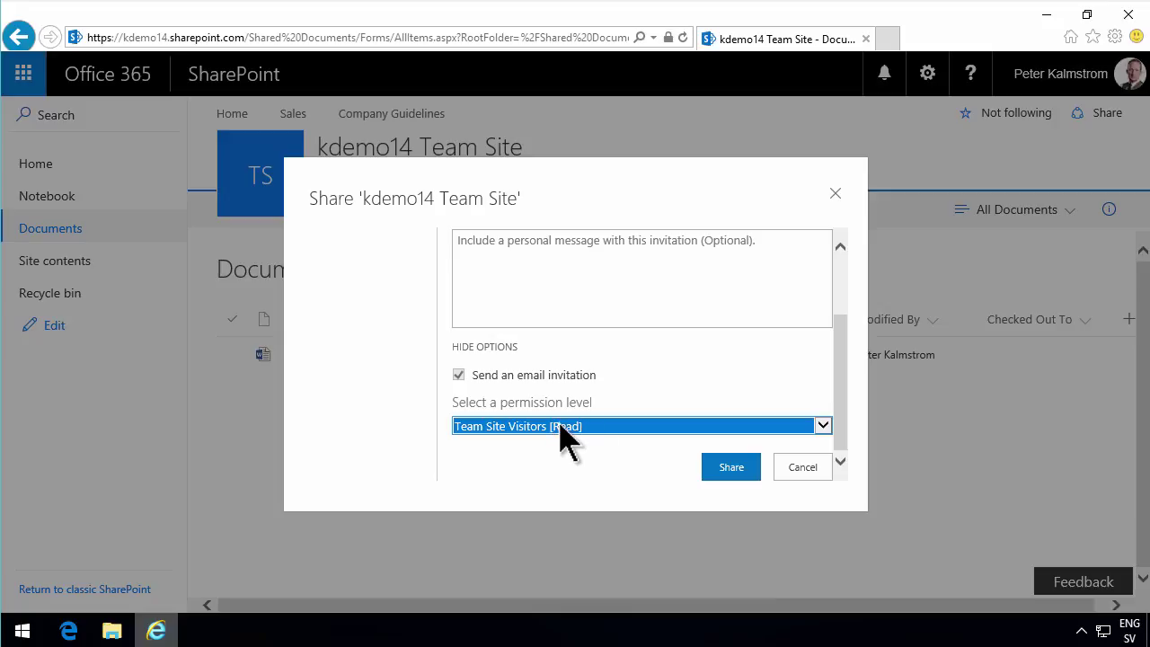
left_click(561, 428)
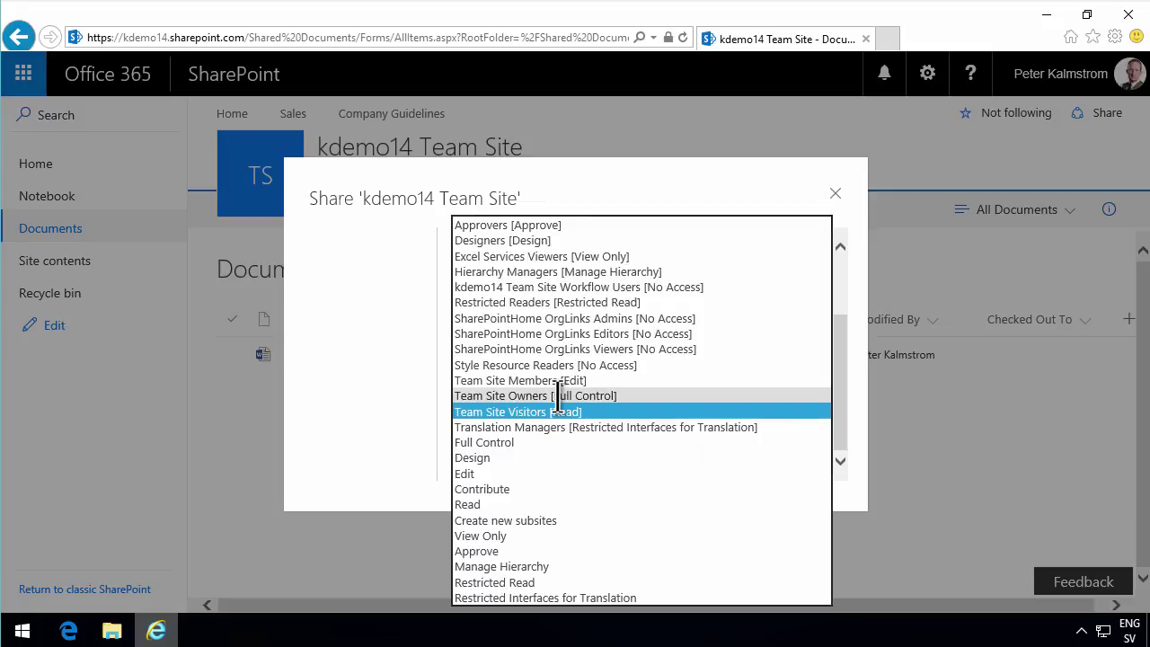
left_click(557, 380)
left_click(732, 468)
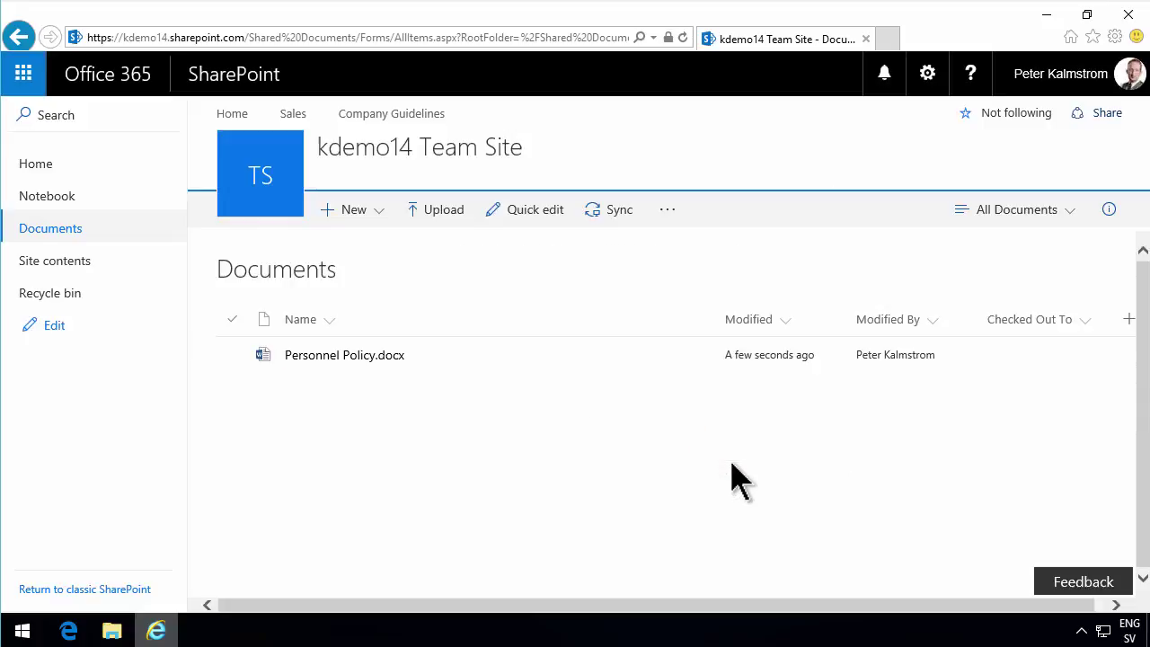
Go from the site's Shared with list to its advanced Permissions page.
left_click(1100, 115)
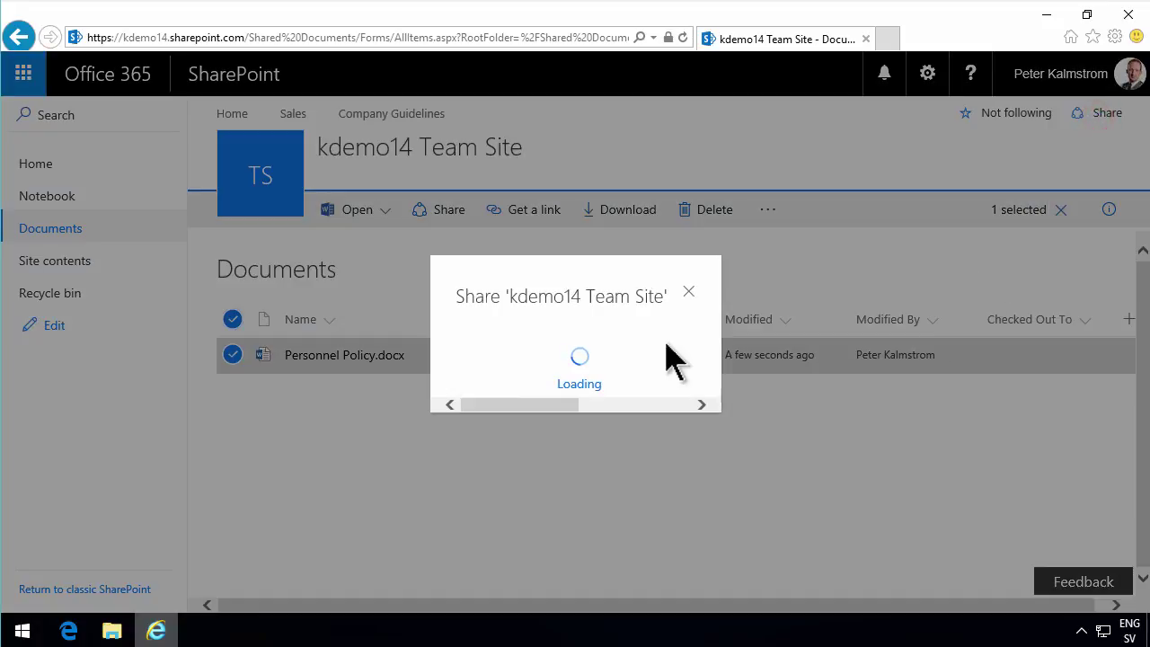
left_click(362, 286)
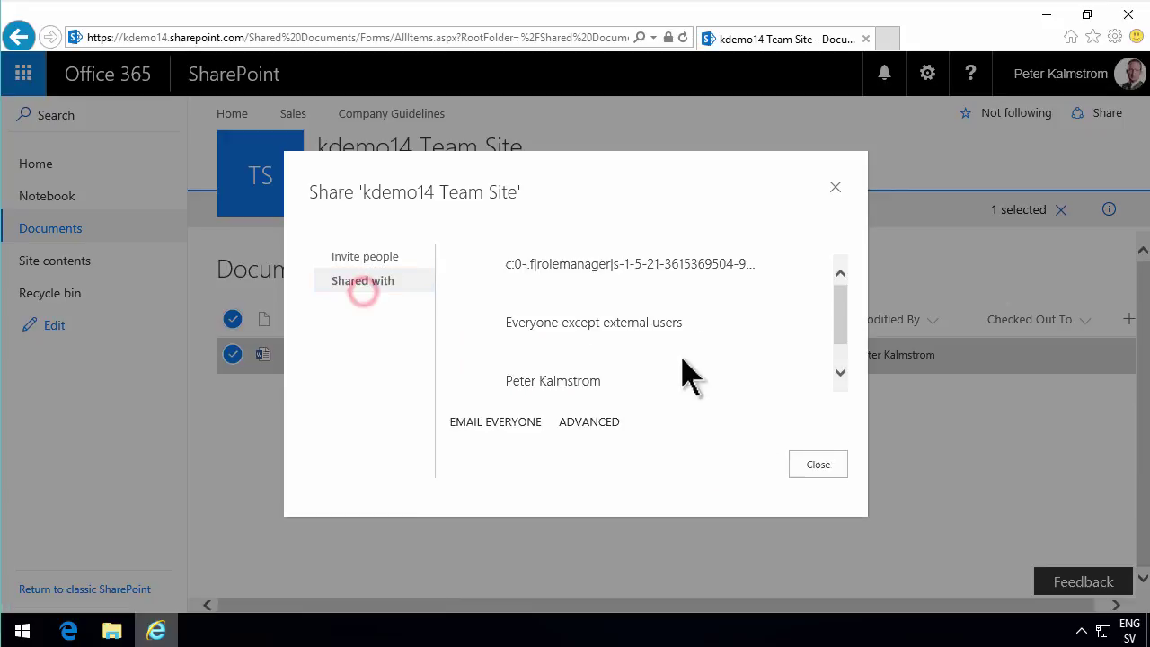
left_click_drag(838, 312, 839, 354)
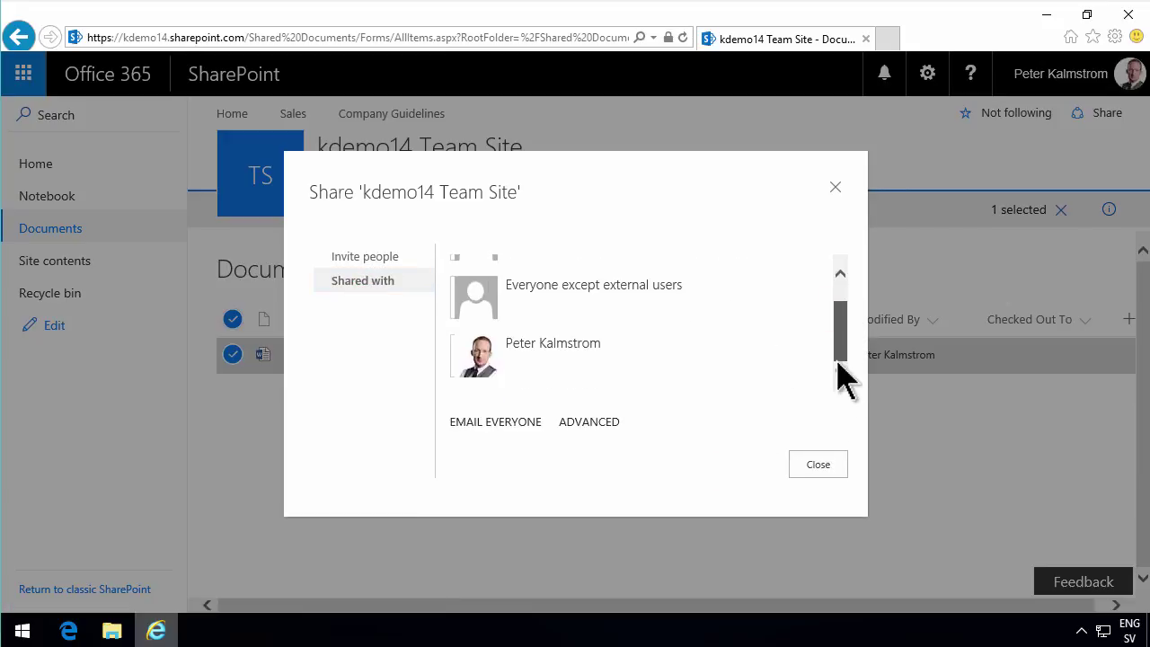
left_click(593, 421)
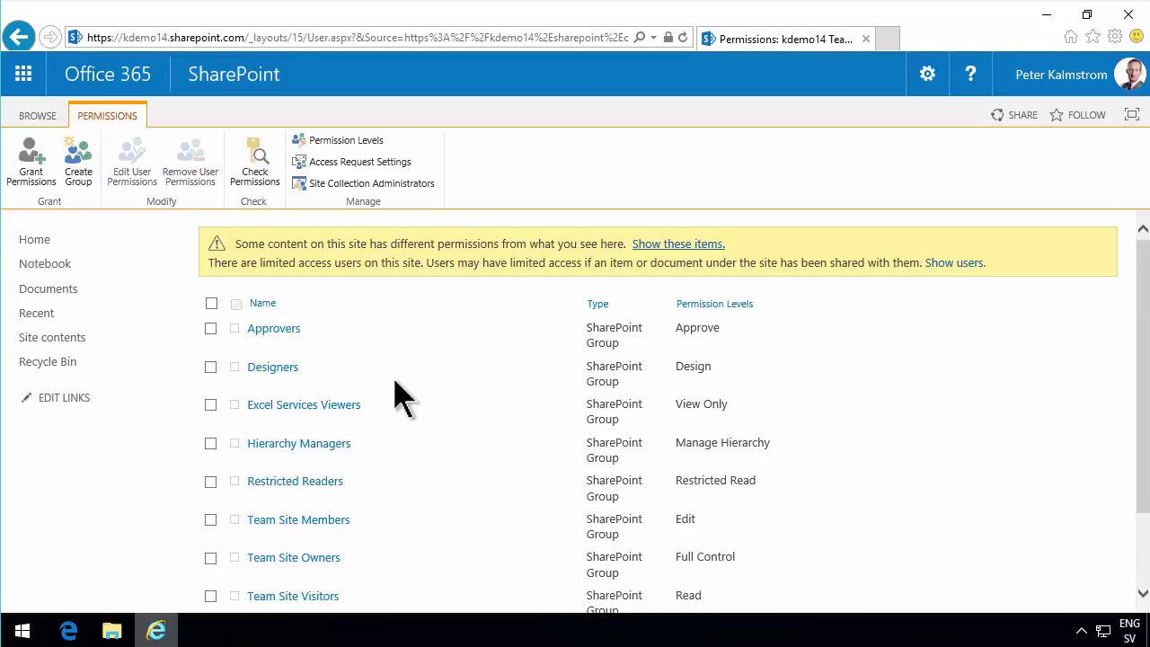
Check the guest's outlook.com account permissions, note the sharing policy error, then clear and close.
left_click(256, 163)
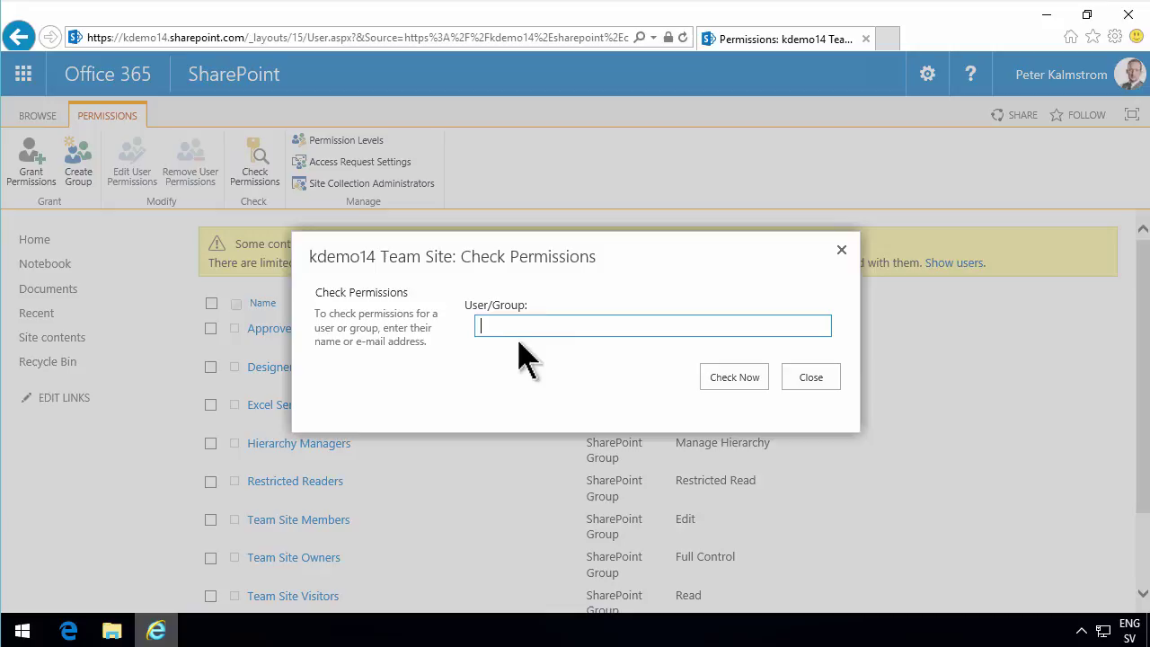
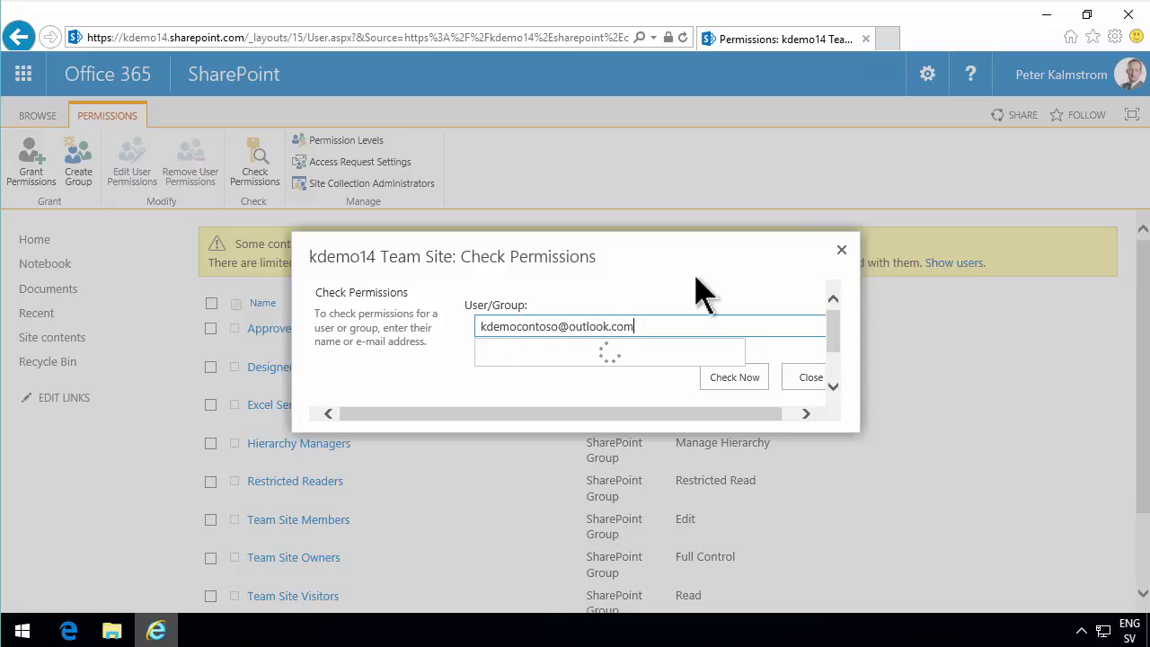
left_click(737, 379)
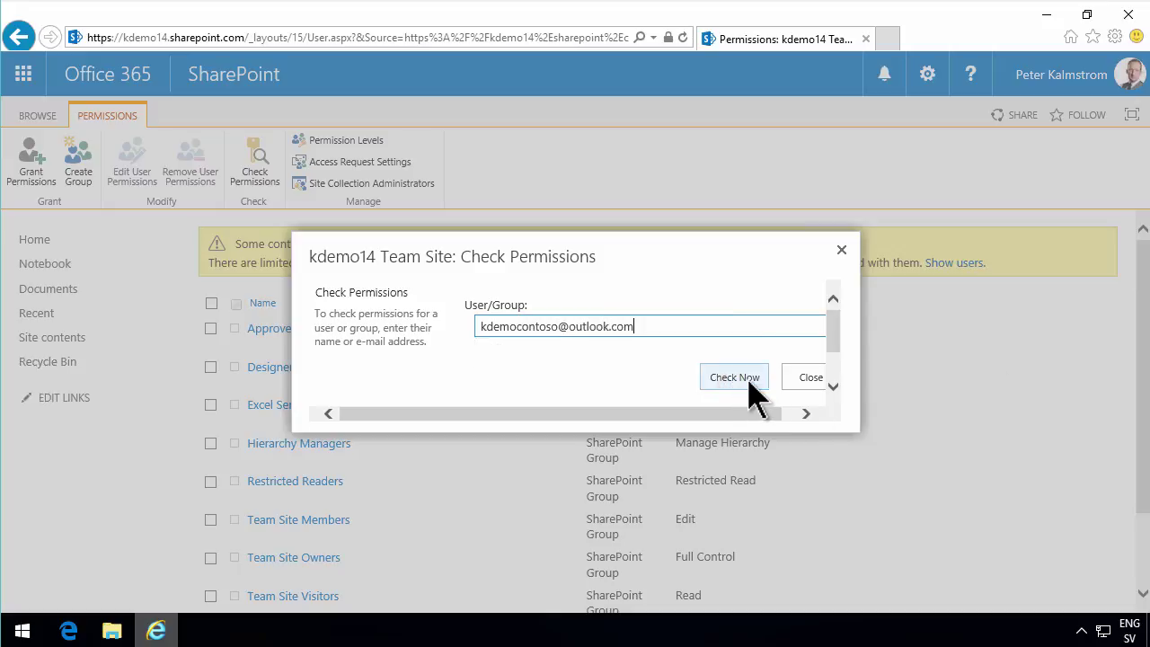
left_click(639, 320)
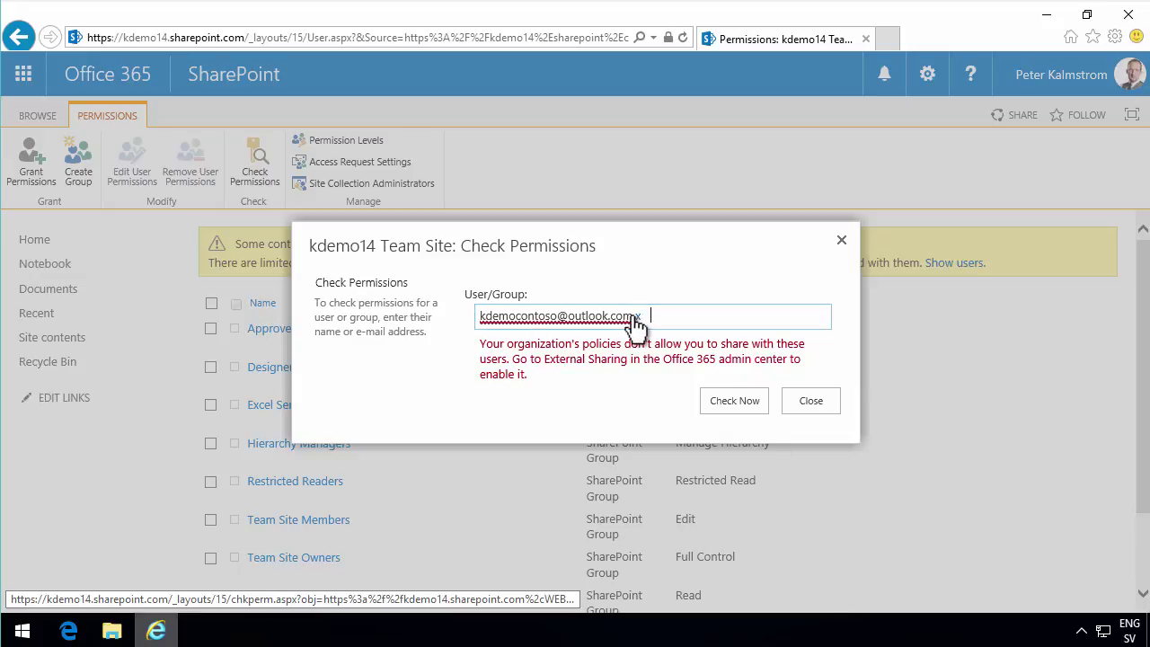
double_click(640, 316)
key("BackSpace")
left_click(812, 368)
As the guest in Outlook Mail, follow the invitation to kdemo14 Team Site and sign in with a Microsoft account.
left_click(70, 631)
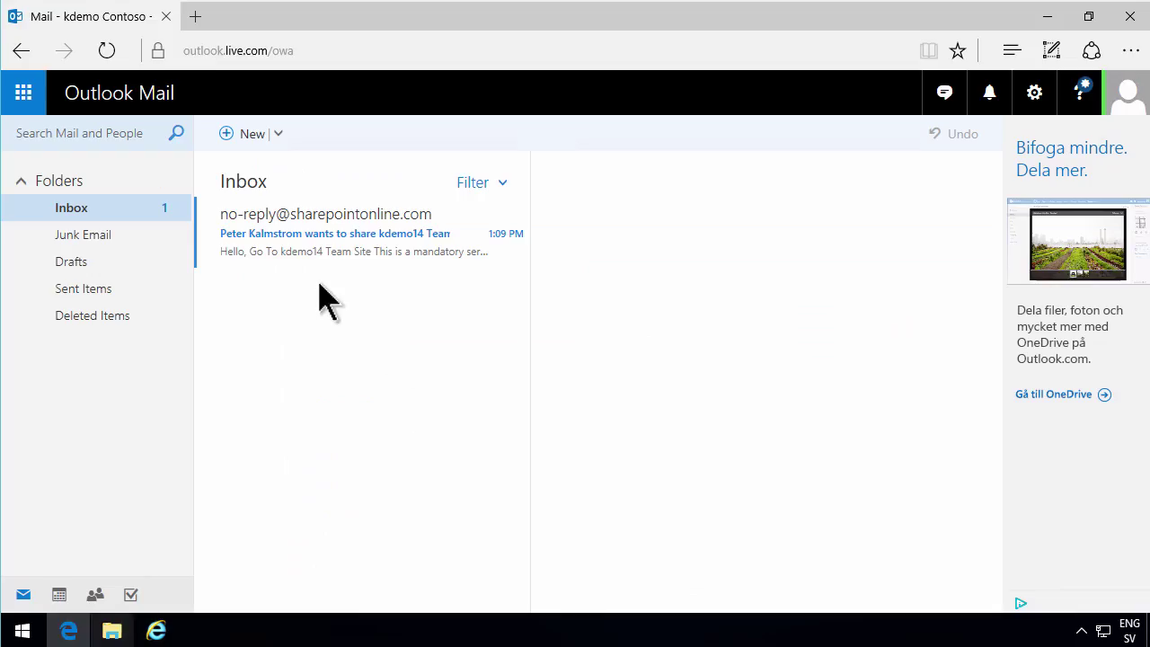
left_click(1133, 108)
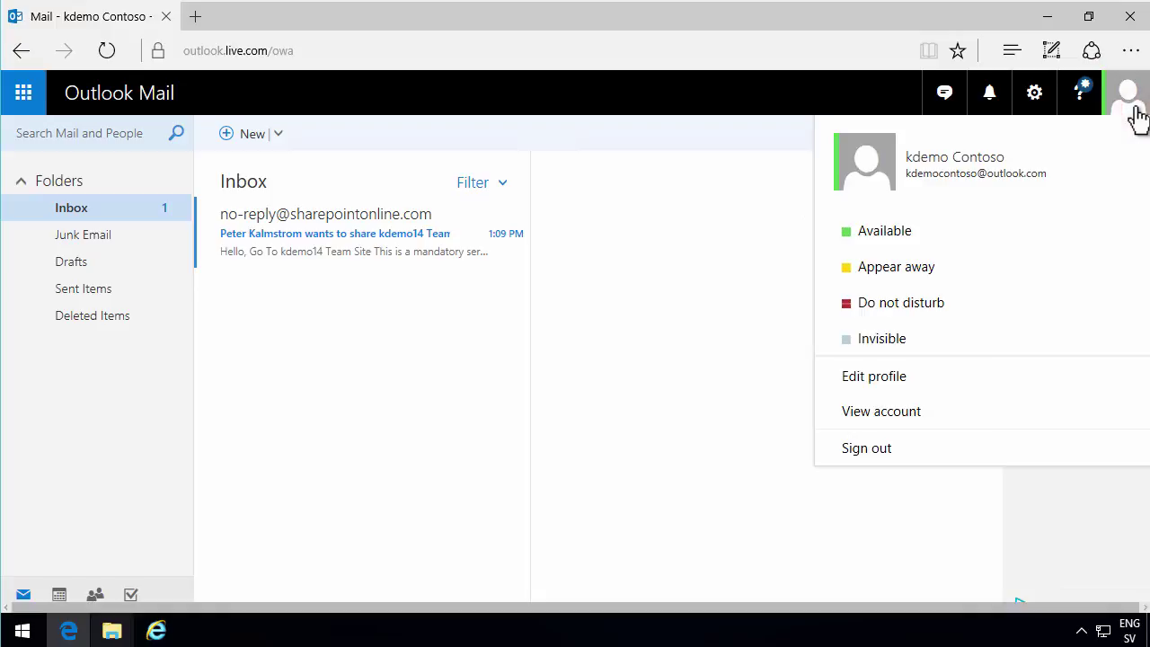
left_click(539, 352)
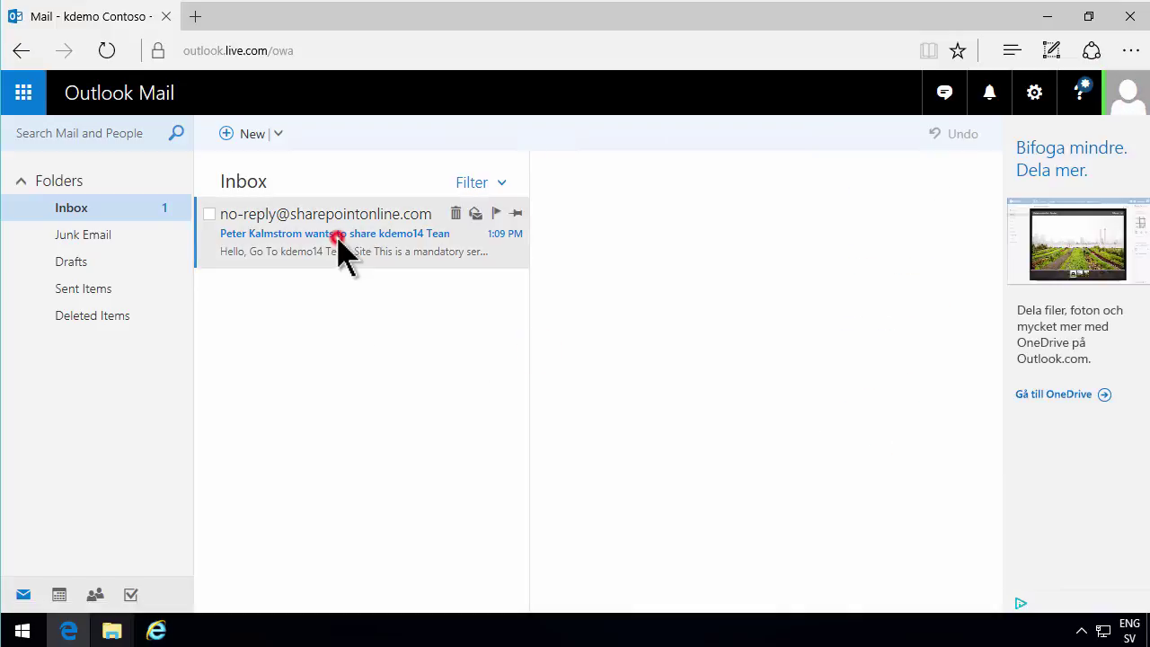
left_click(342, 250)
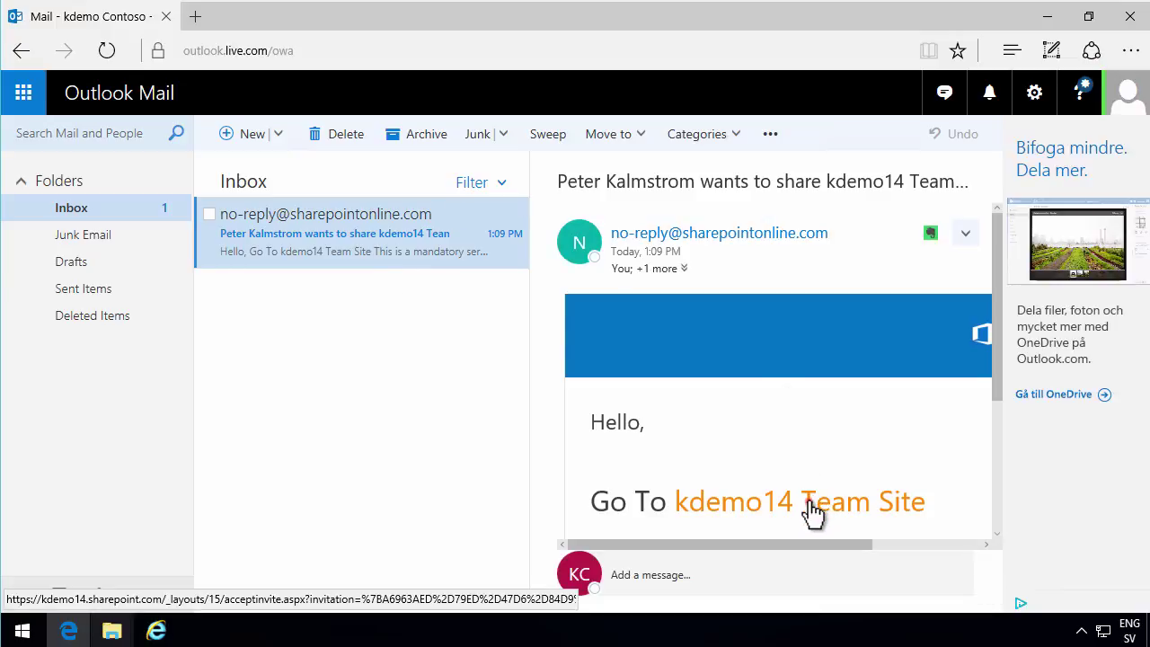
left_click(812, 509)
left_click(379, 263)
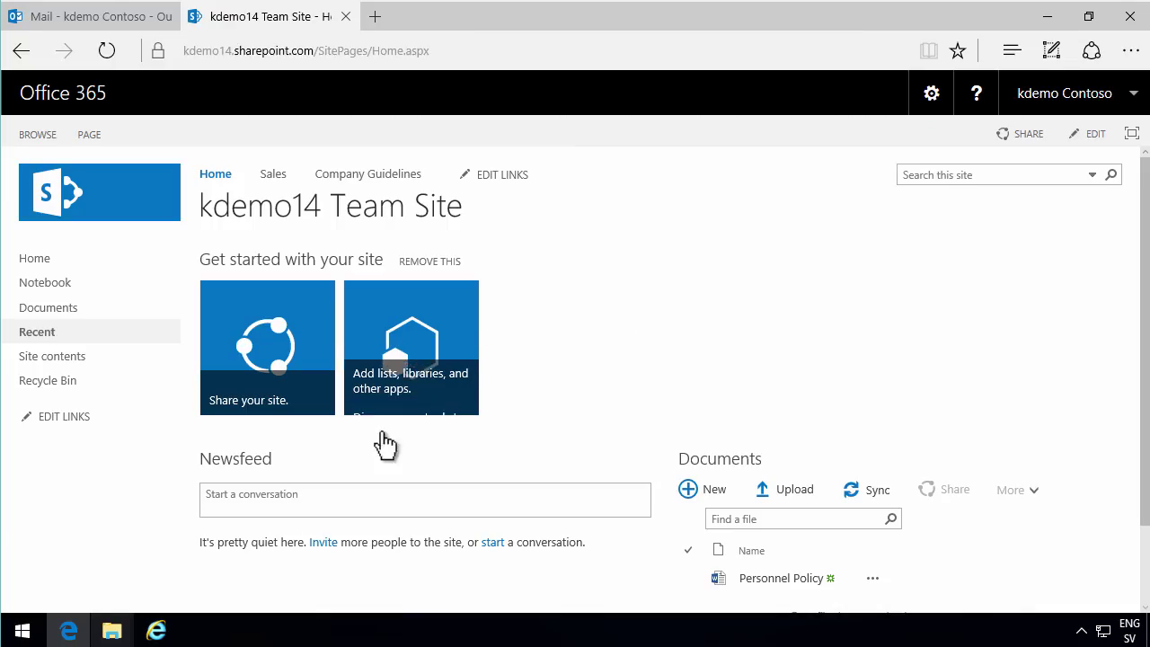
left_click(155, 632)
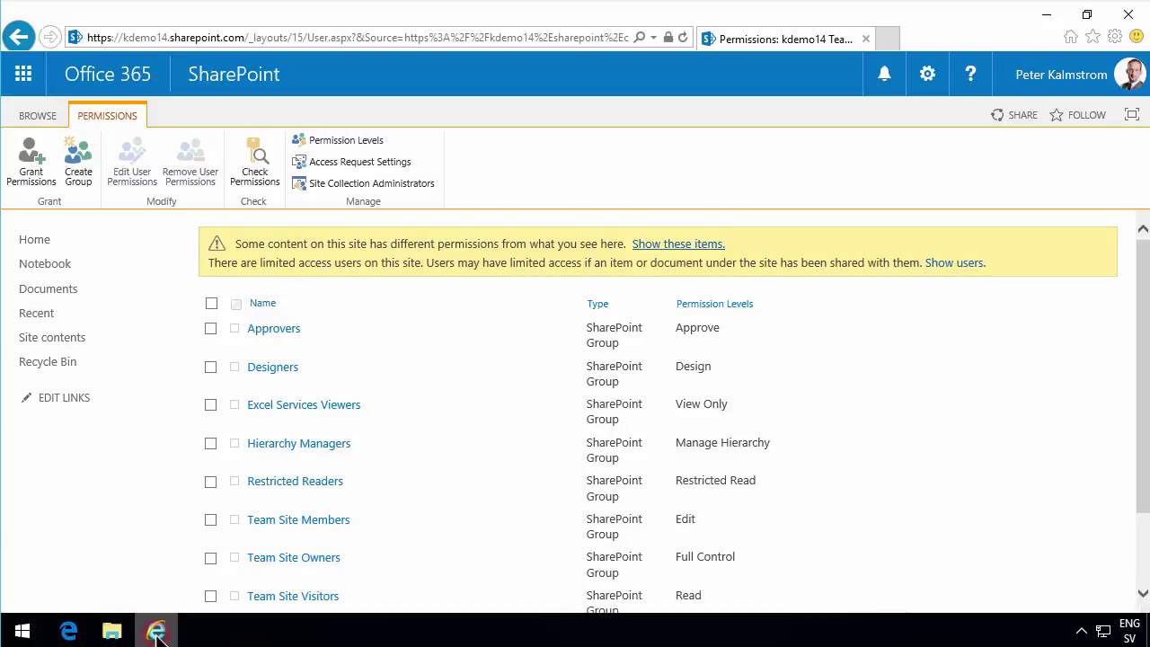
Check the guest account's permissions, confirming Edit and Limited Access via Team Site Members.
left_click(257, 163)
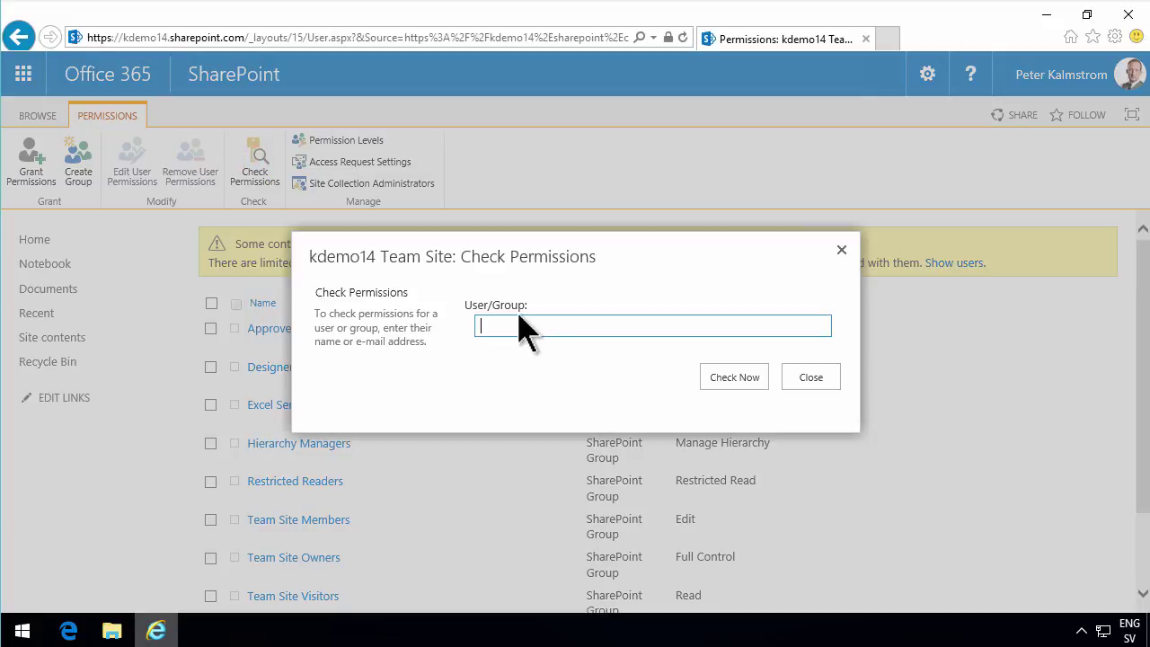
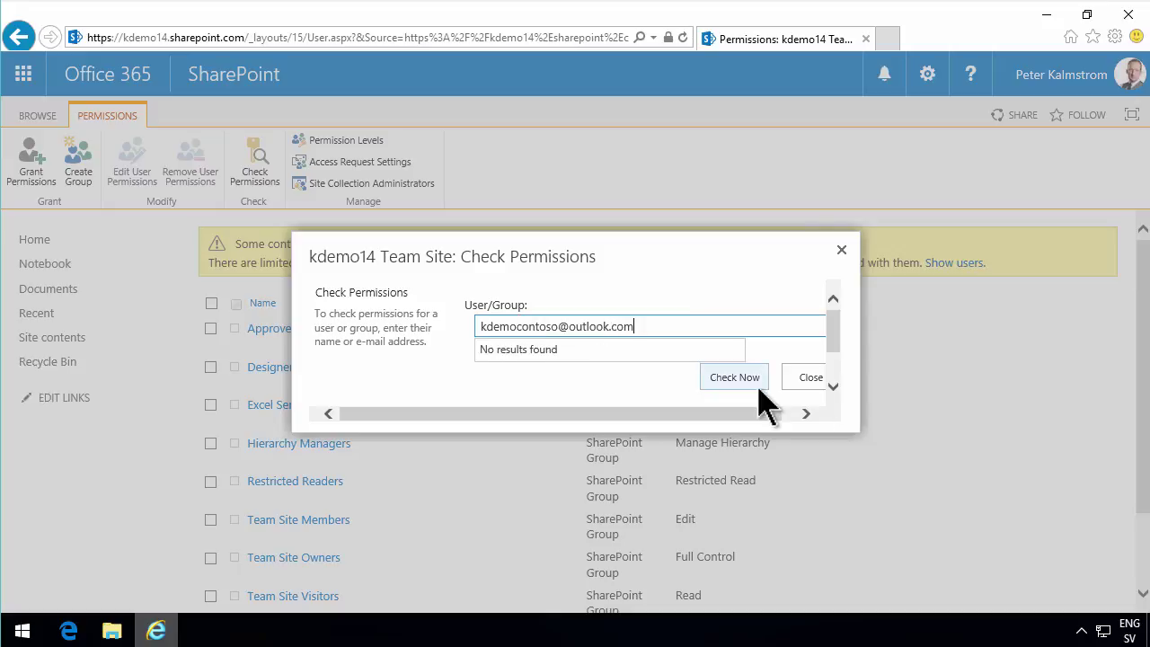
left_click(744, 382)
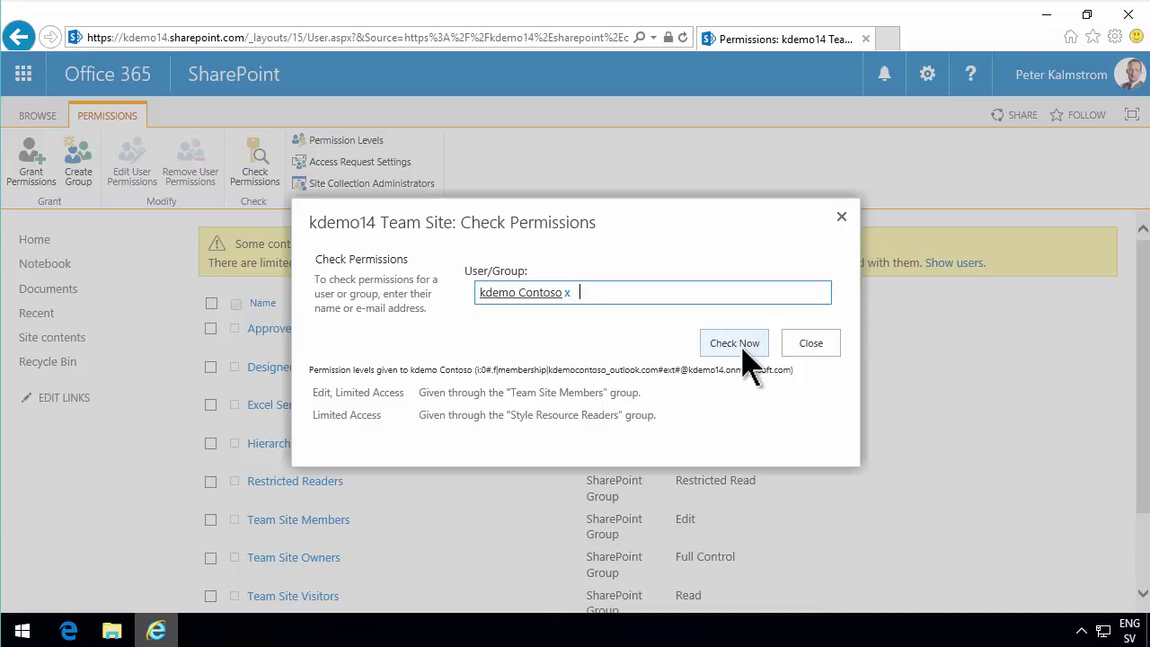
left_click(806, 343)
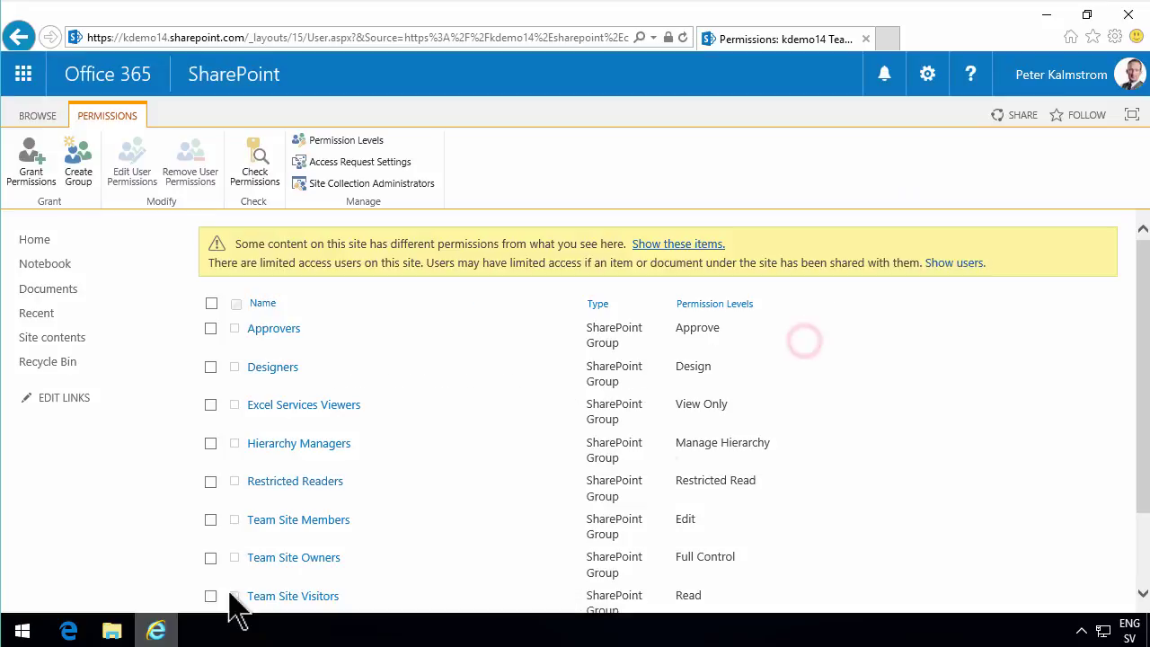
left_click(63, 629)
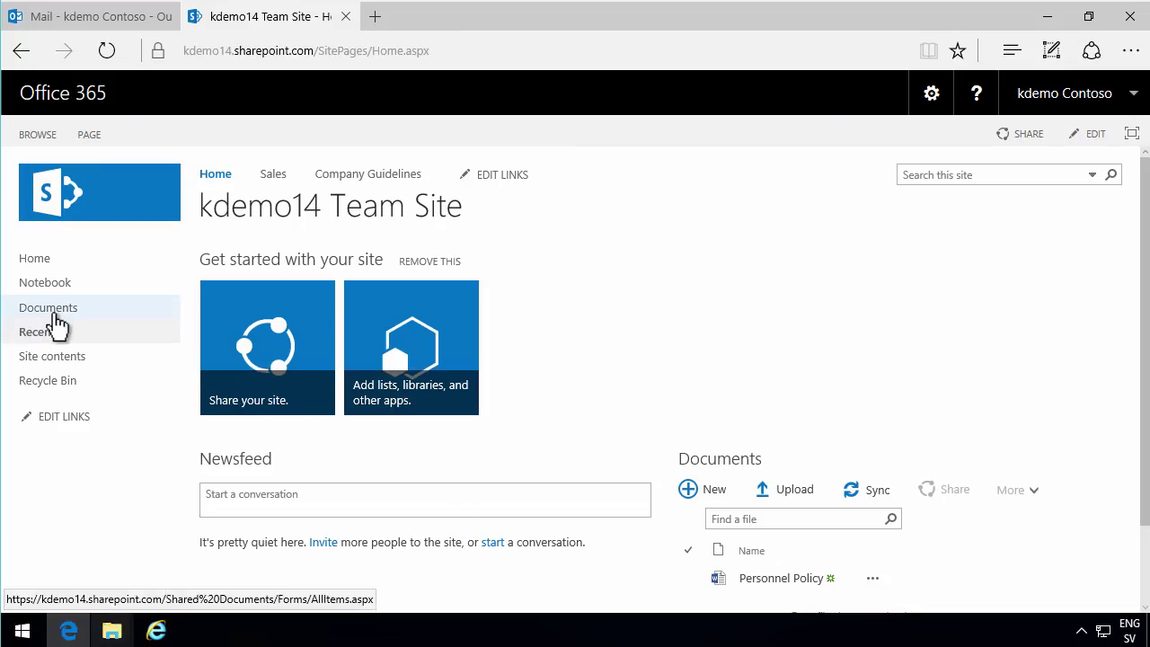
As the guest, open Personnel Policy from Documents for editing in Word Online.
left_click(50, 310)
left_click(319, 371)
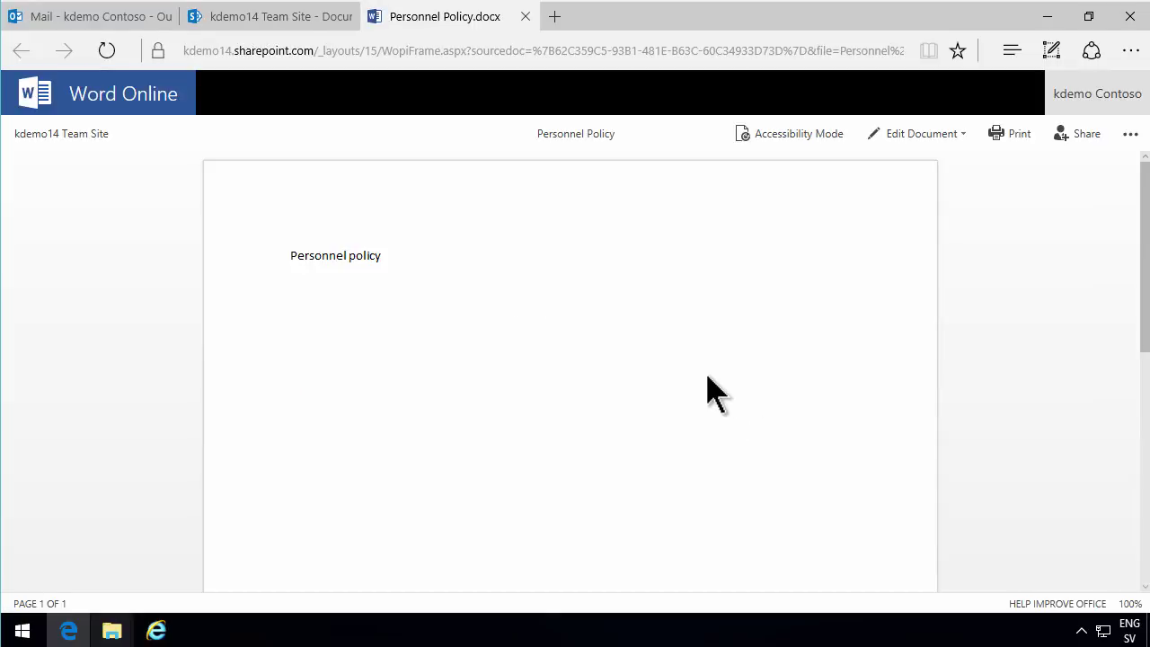
left_click(962, 133)
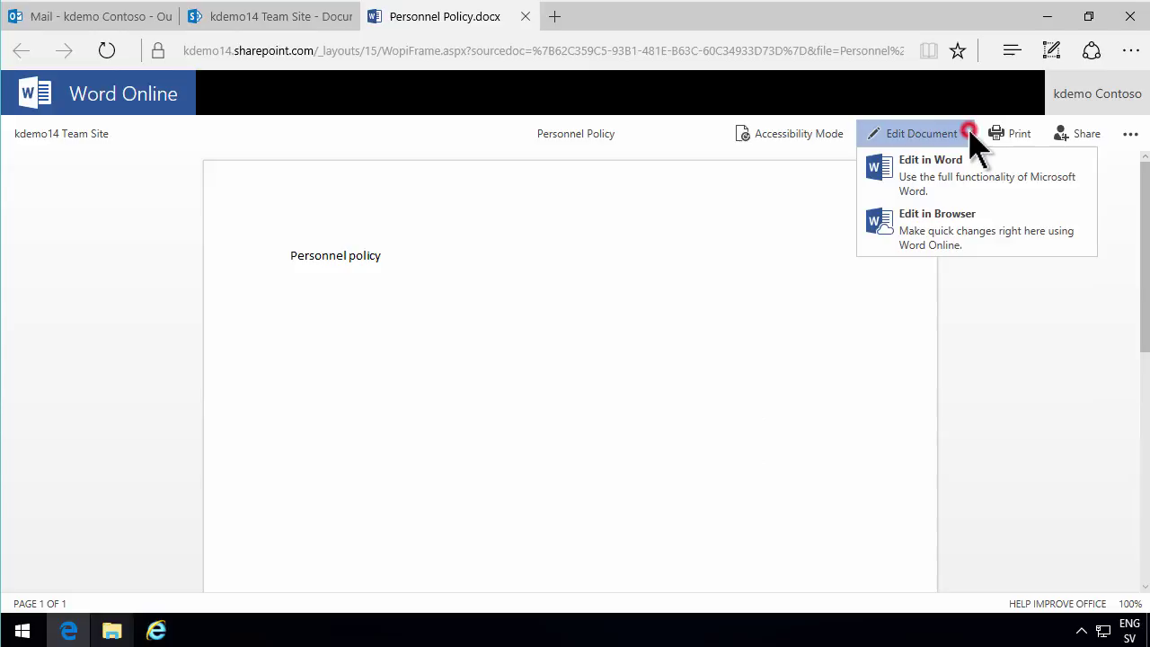
left_click(943, 232)
Highlight the word 'Personnel' in yellow, then return to the kdemo14 Team Site.
double_click(347, 338)
left_click(331, 190)
left_click(329, 214)
left_click(467, 391)
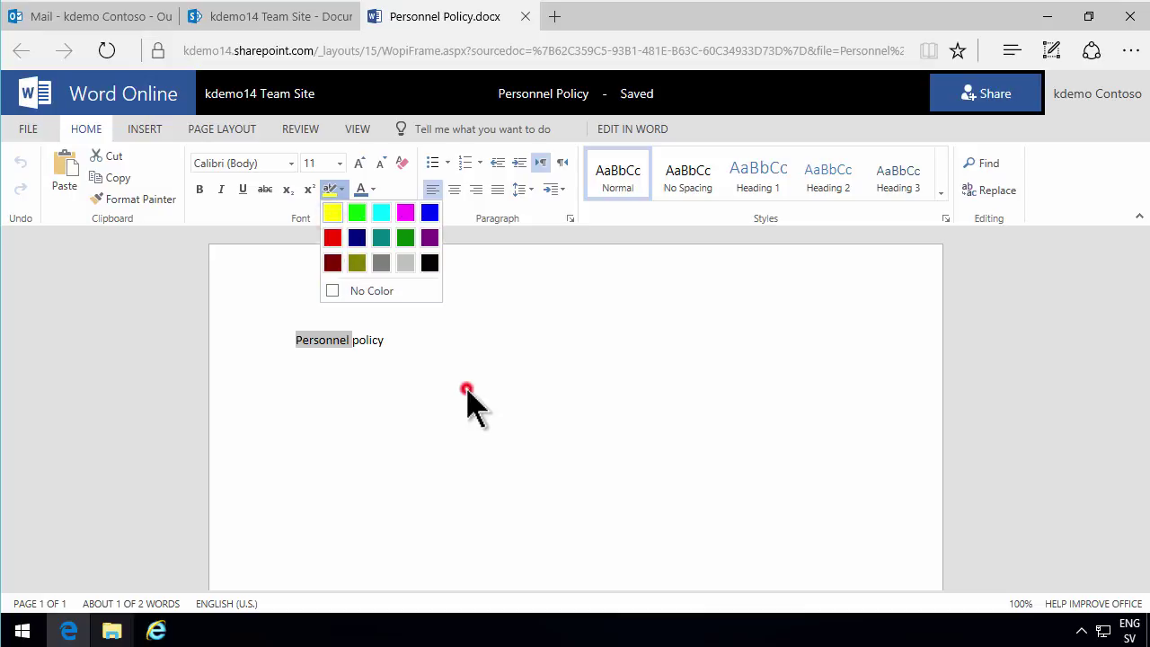
left_click(278, 97)
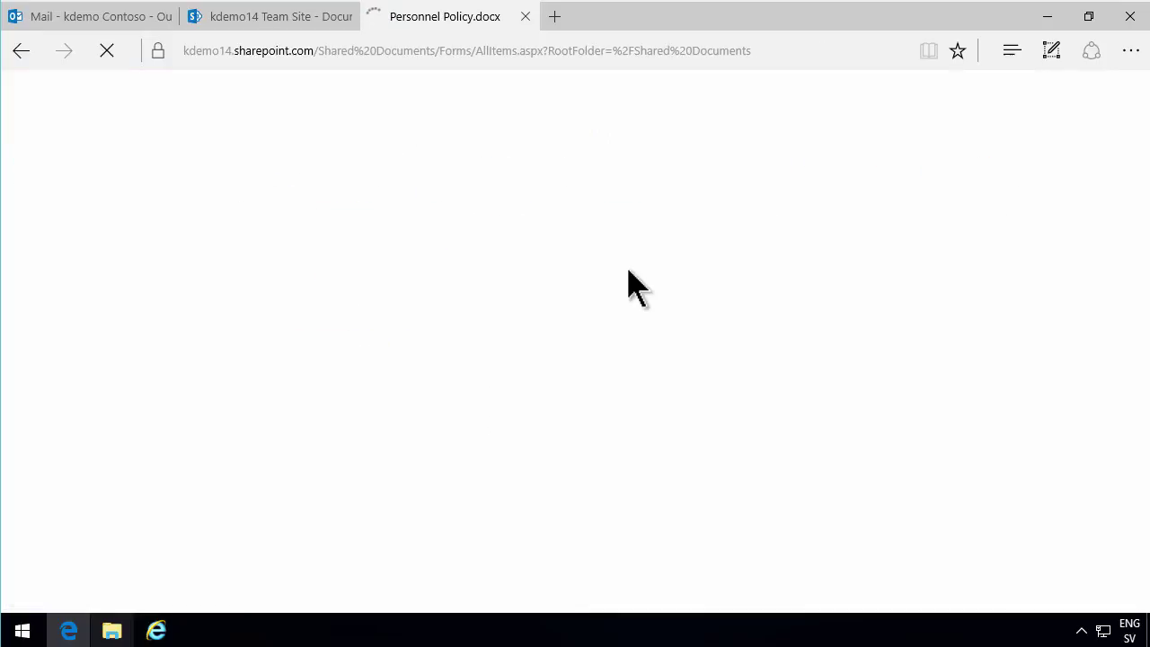
left_click(156, 631)
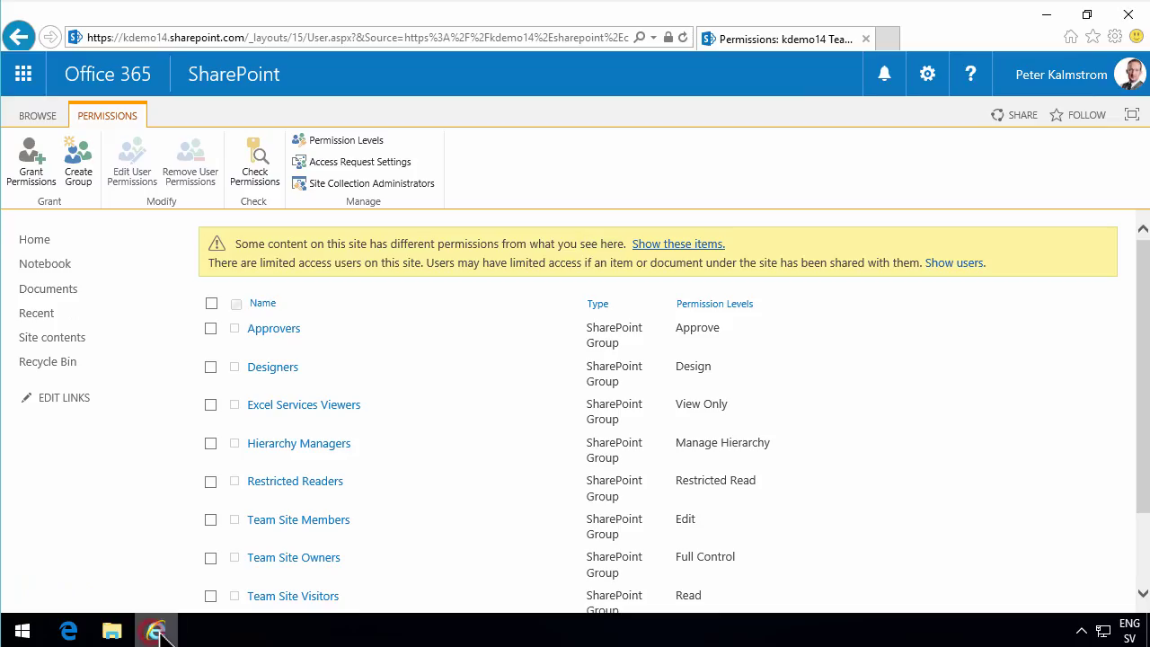
As owner, confirm Personnel Policy.docx shows the guest's yellow highlight and the guest as Modified By.
left_click(57, 299)
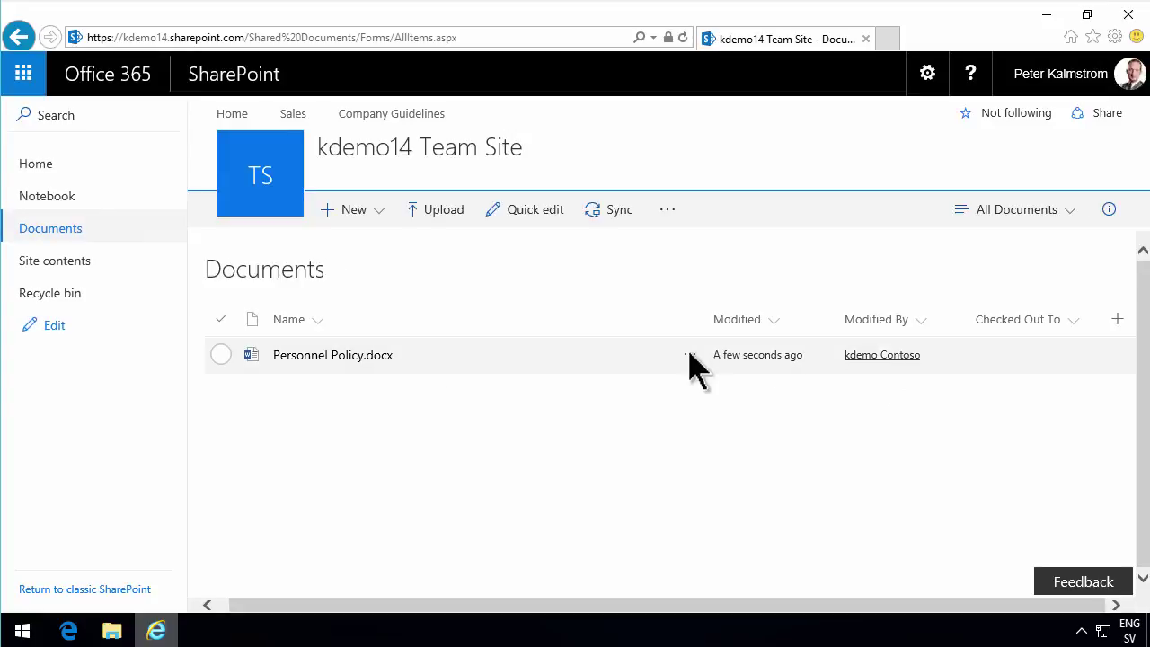
left_click(364, 355)
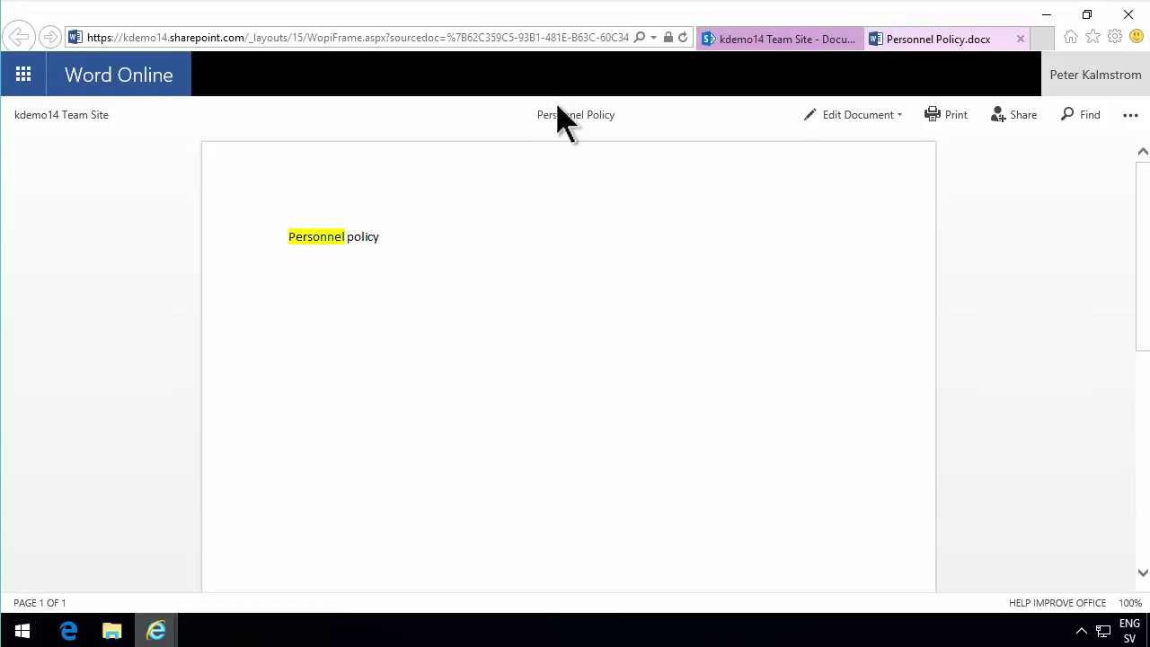
left_click(67, 116)
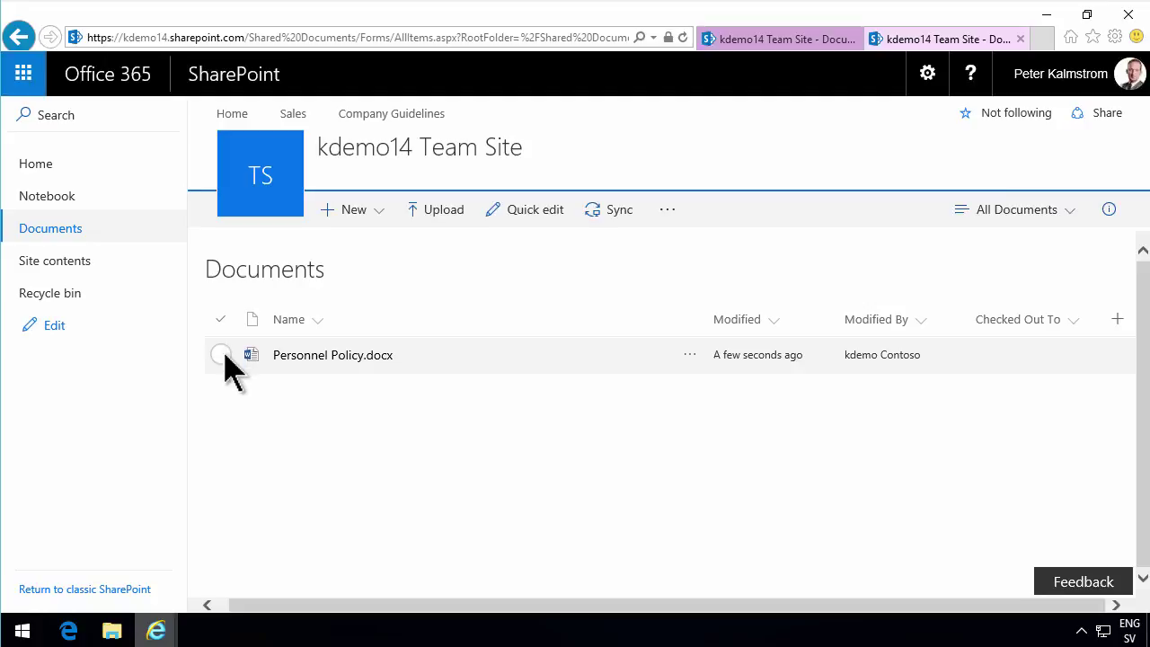
left_click(69, 631)
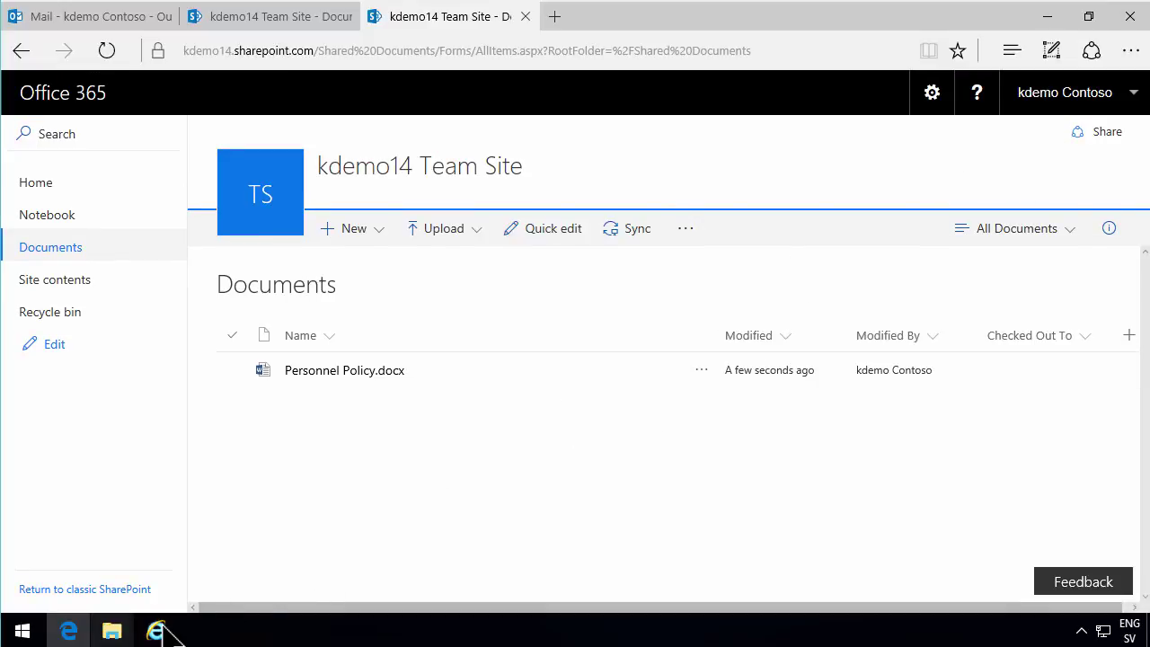
mouse_move(157, 629)
left_click(300, 559)
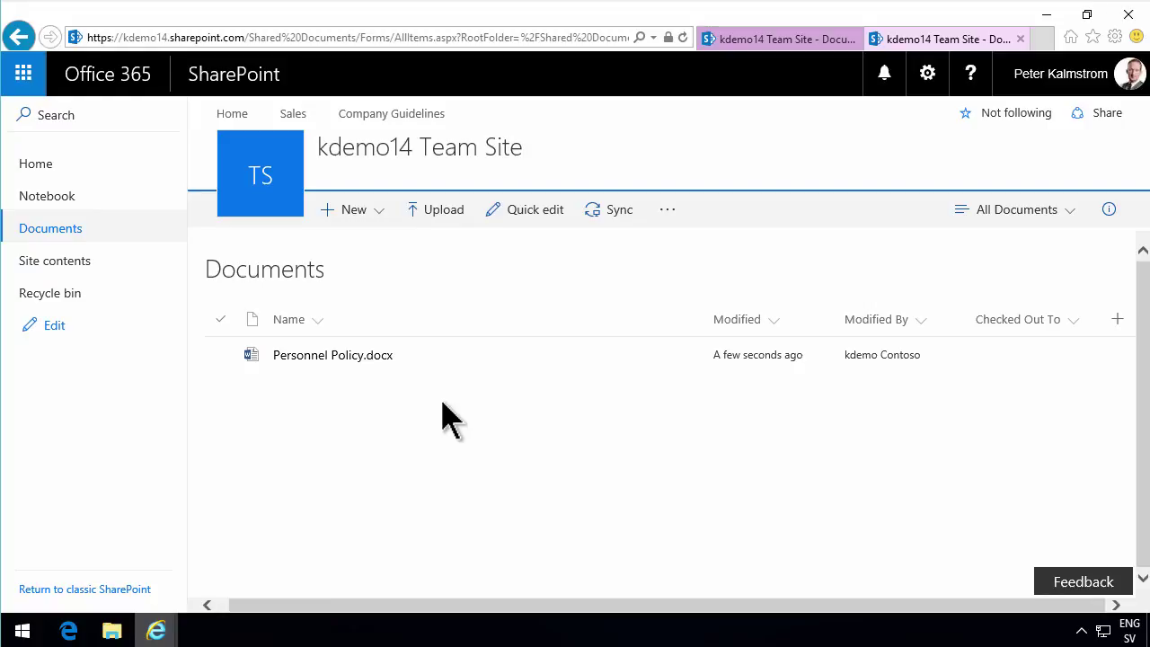
left_click(222, 355)
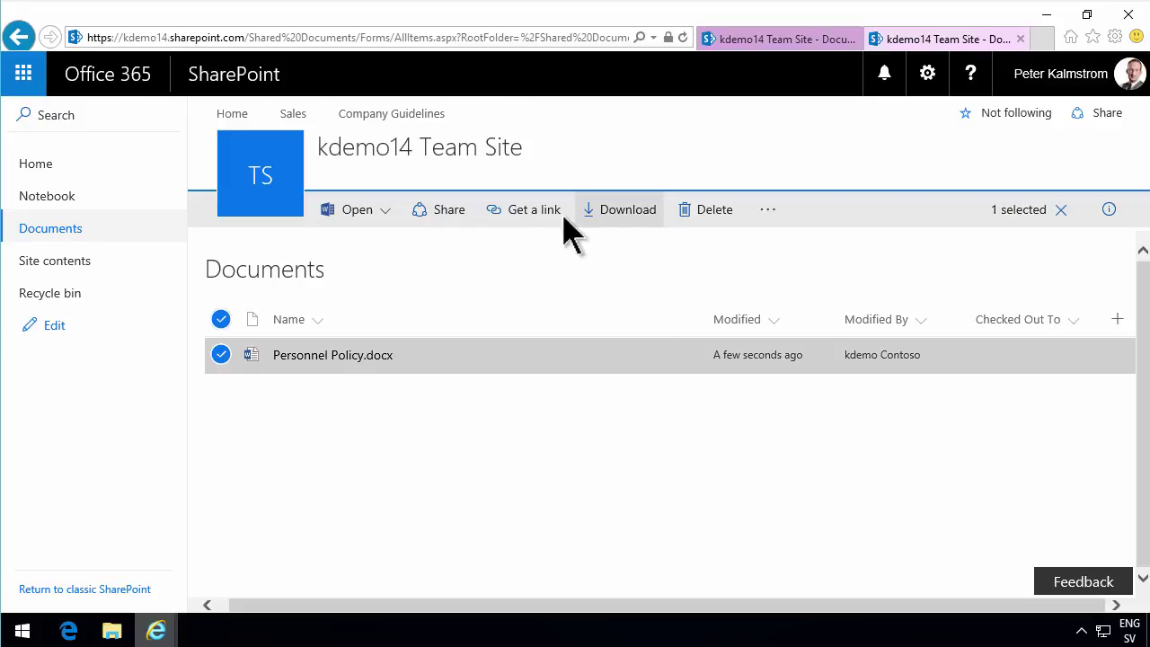
left_click(533, 213)
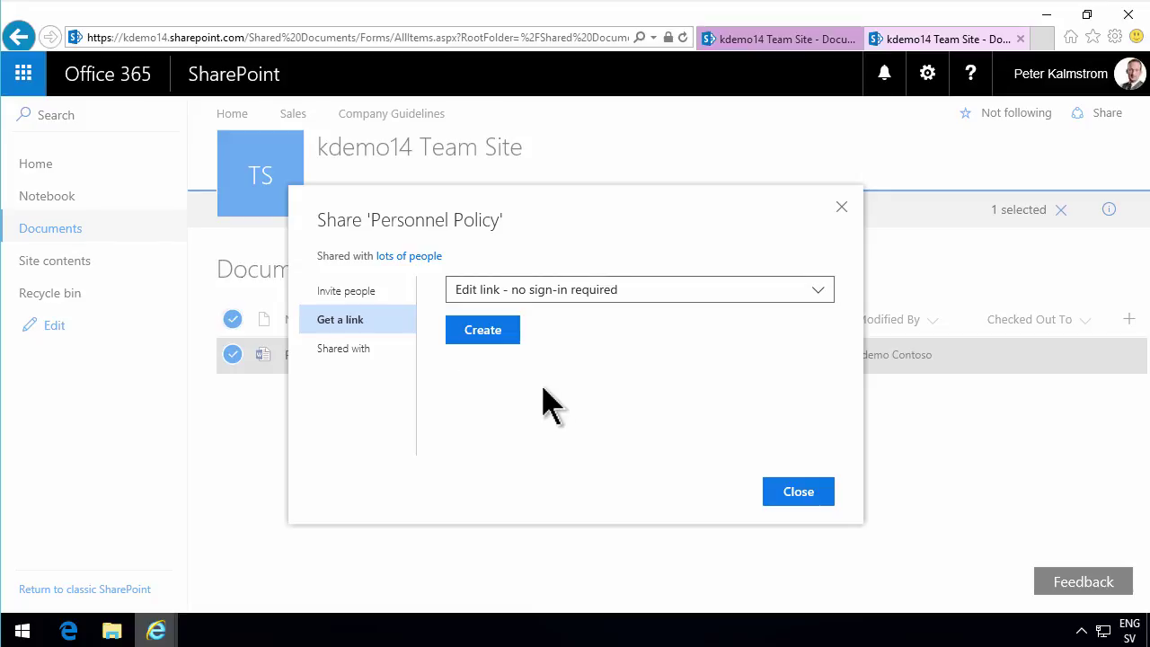
left_click(375, 297)
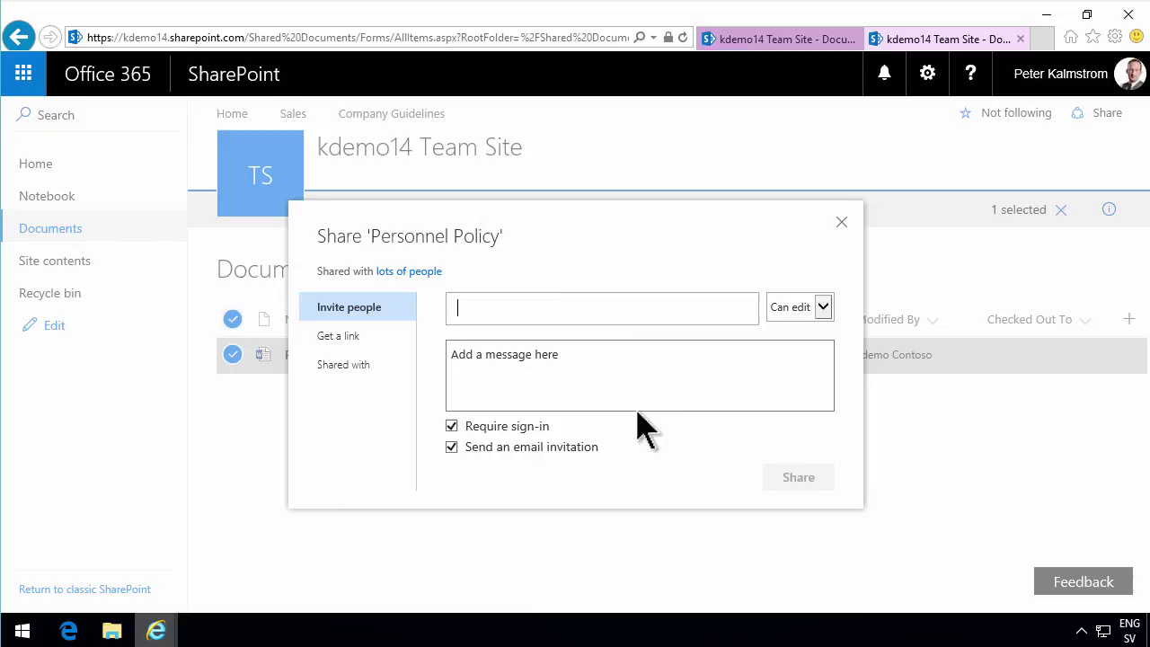
left_click(827, 307)
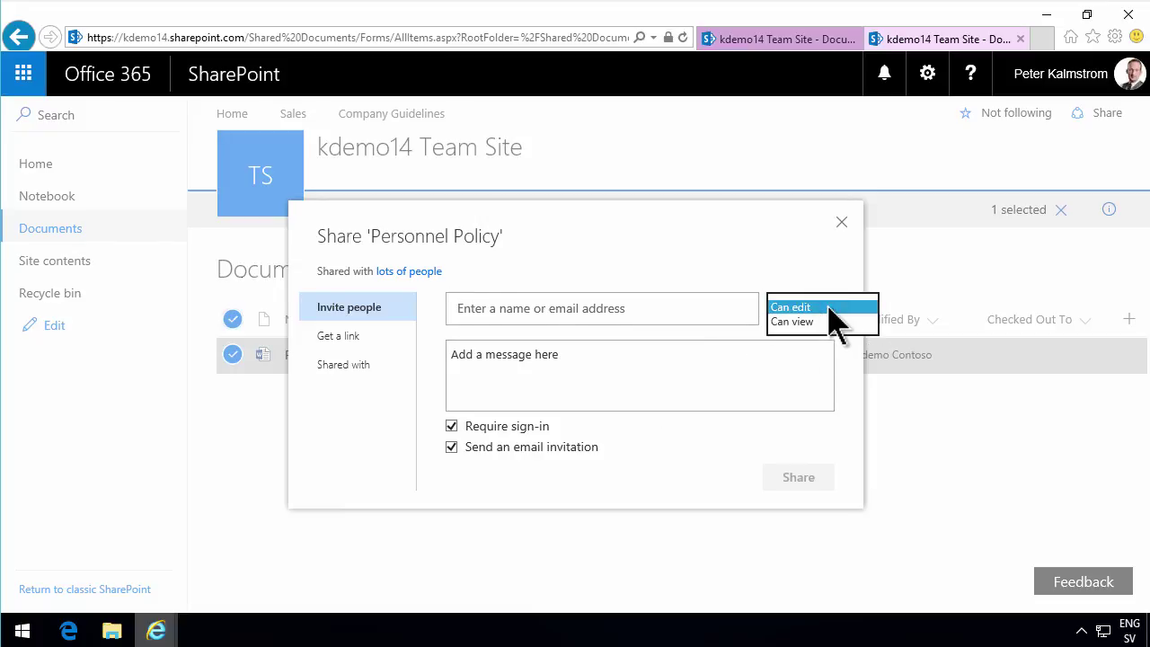
left_click(814, 322)
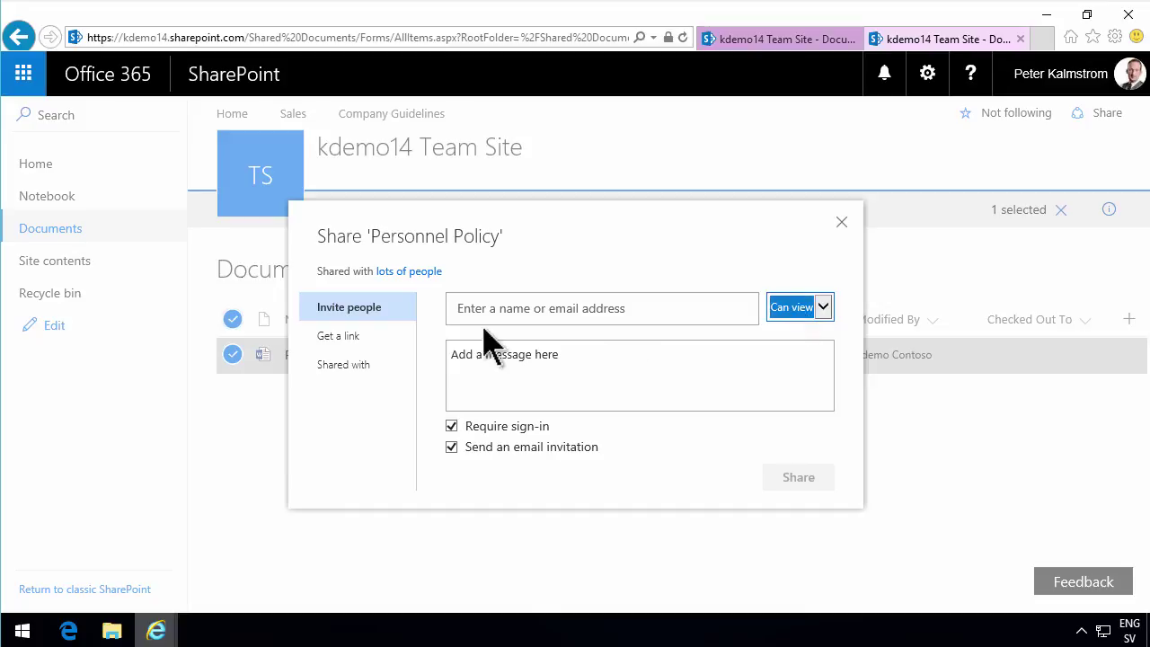
left_click(352, 338)
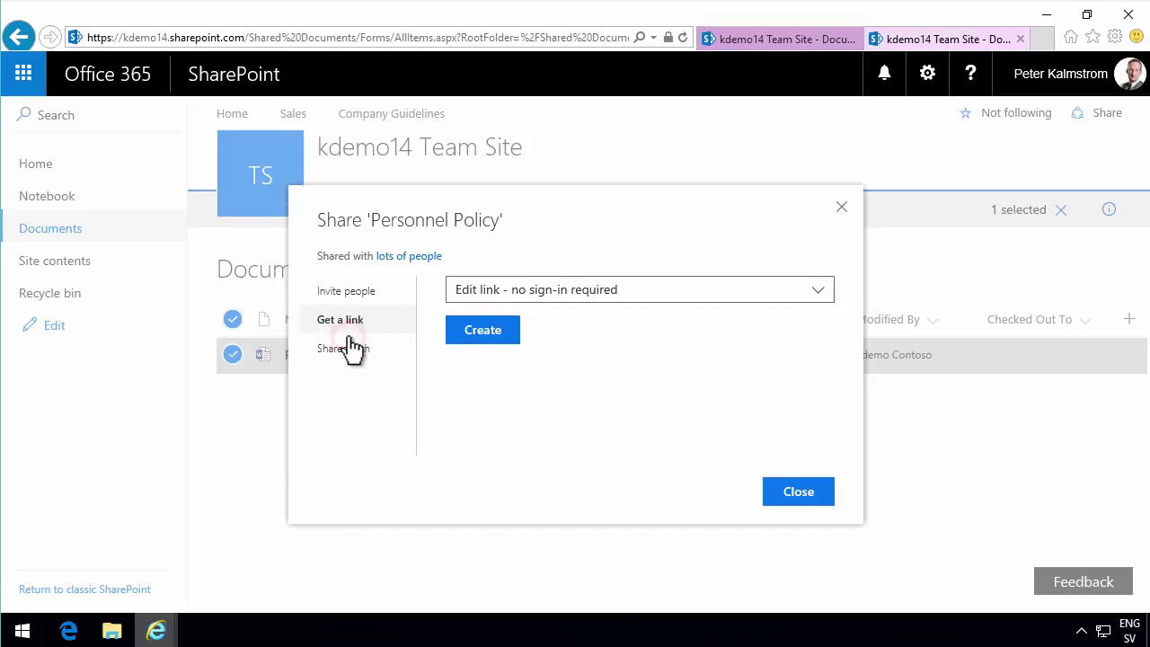
left_click(648, 297)
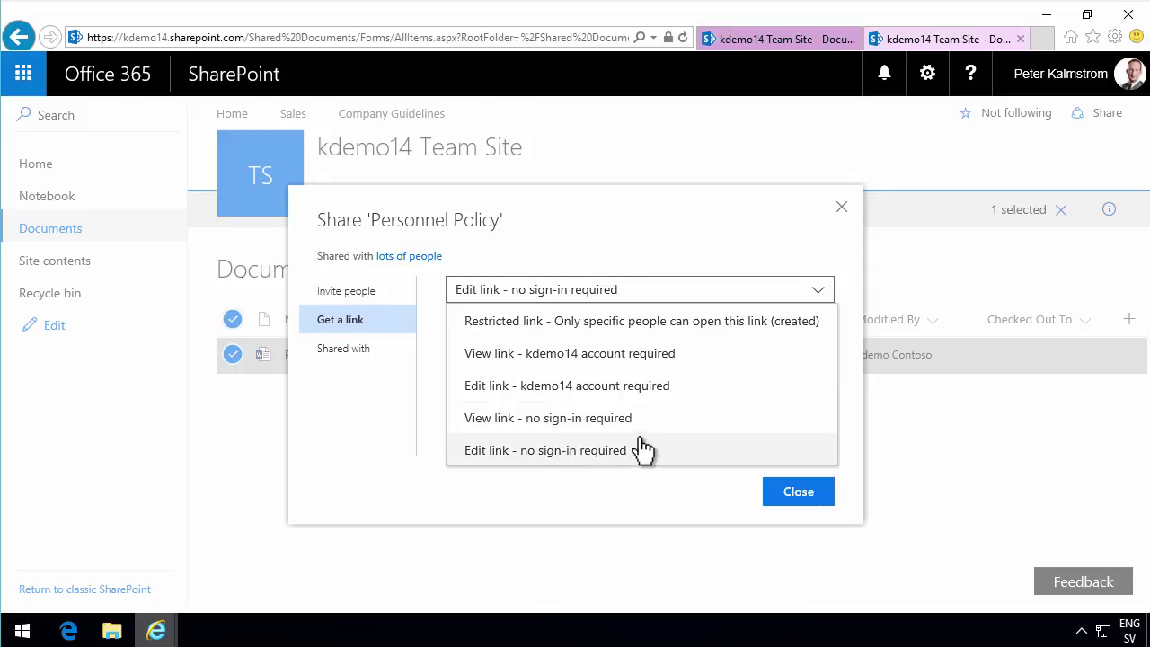
Create and copy an 'Edit link - no sign-in required' for Personnel Policy, glancing at expiration choices.
left_click(356, 353)
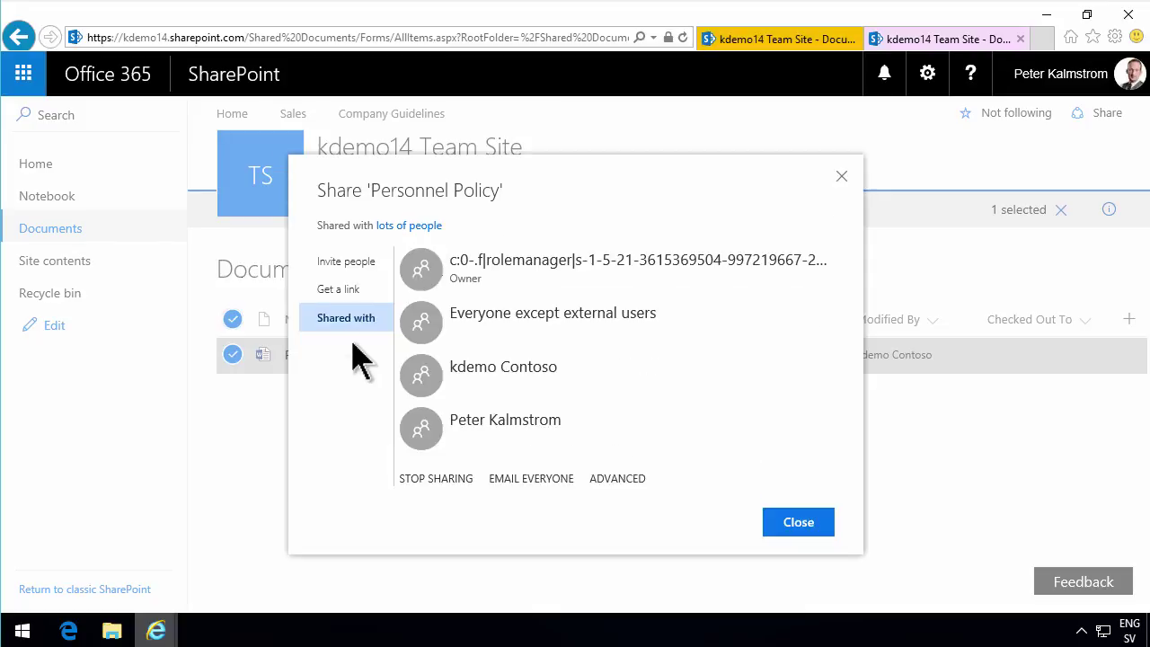
left_click(353, 297)
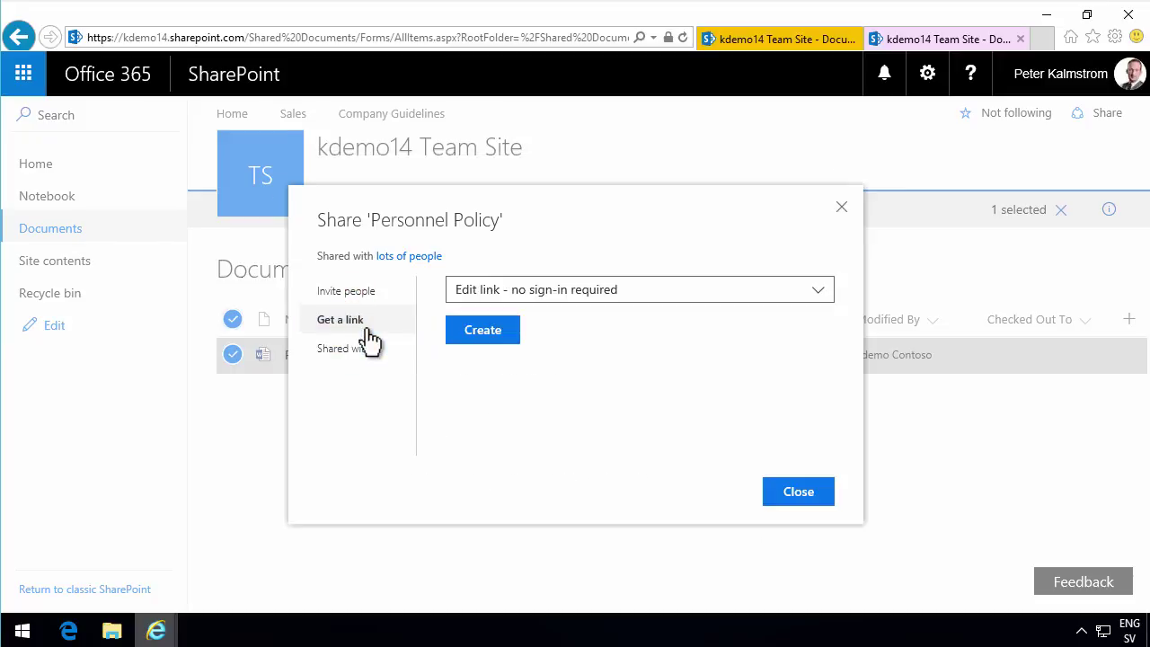
left_click(609, 293)
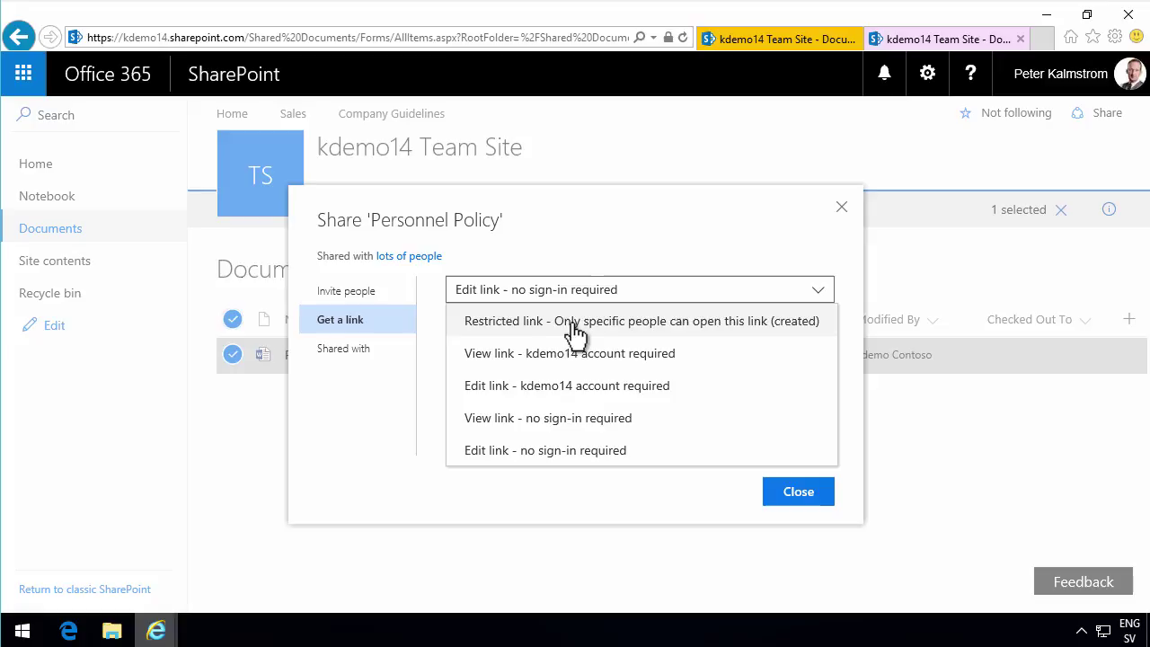
left_click(571, 451)
left_click(477, 344)
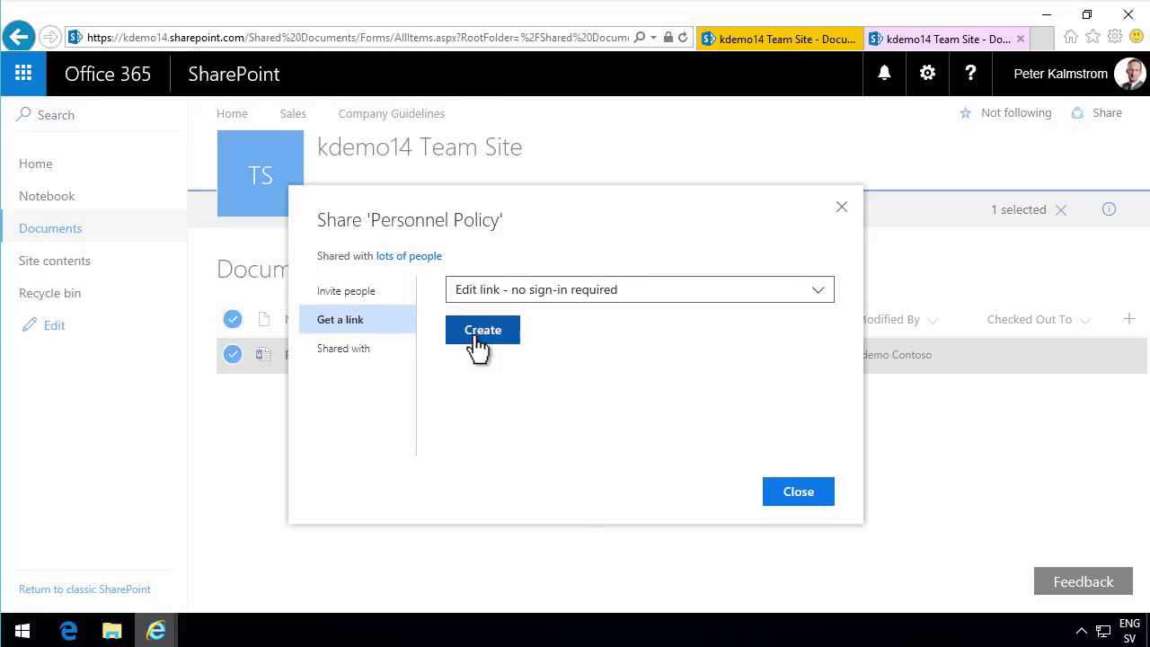
left_click(746, 346)
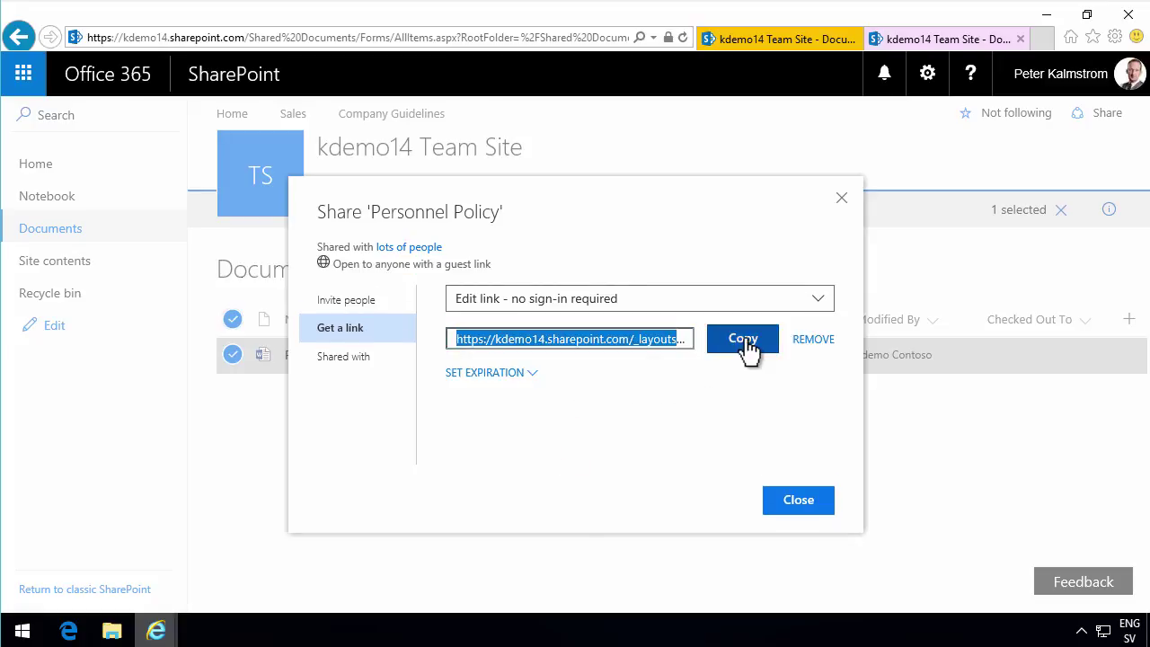
left_click(532, 374)
left_click(507, 392)
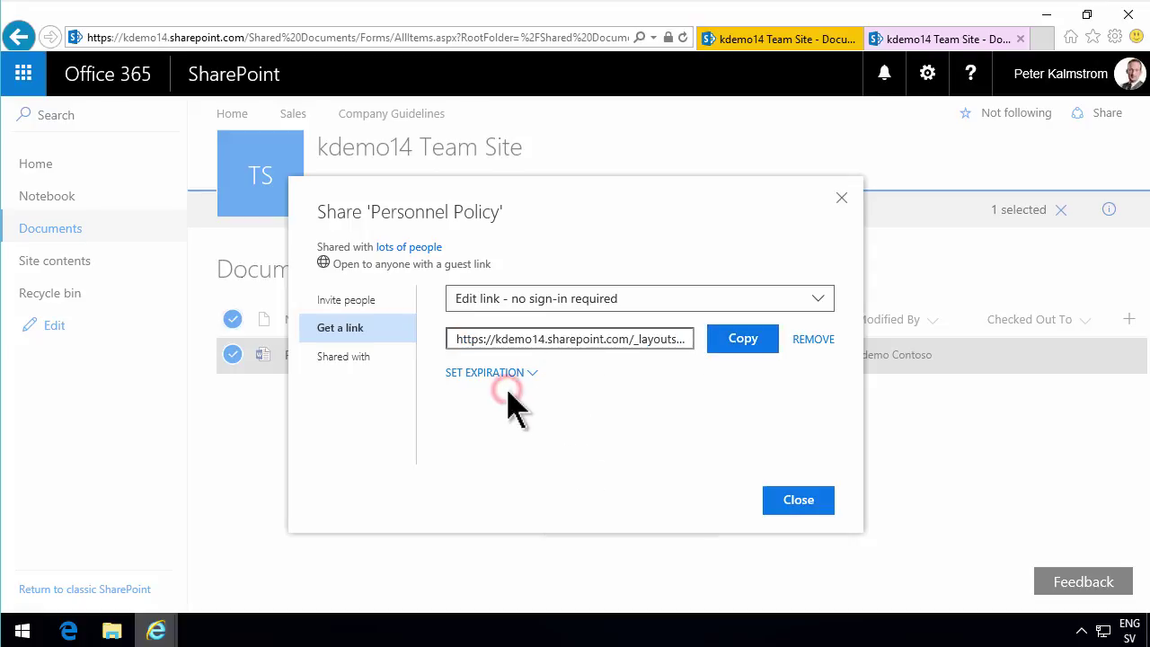
left_click(68, 632)
Open the copied Personnel Policy guest edit link in a new Edge InPrivate window.
left_click(1130, 51)
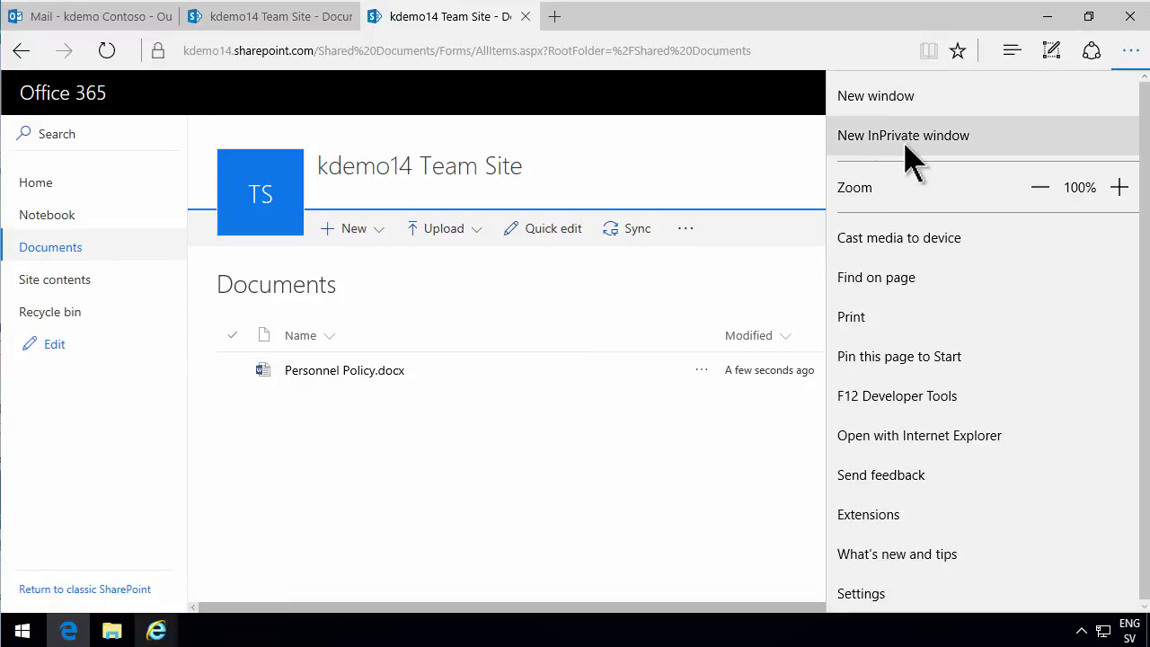
left_click(904, 141)
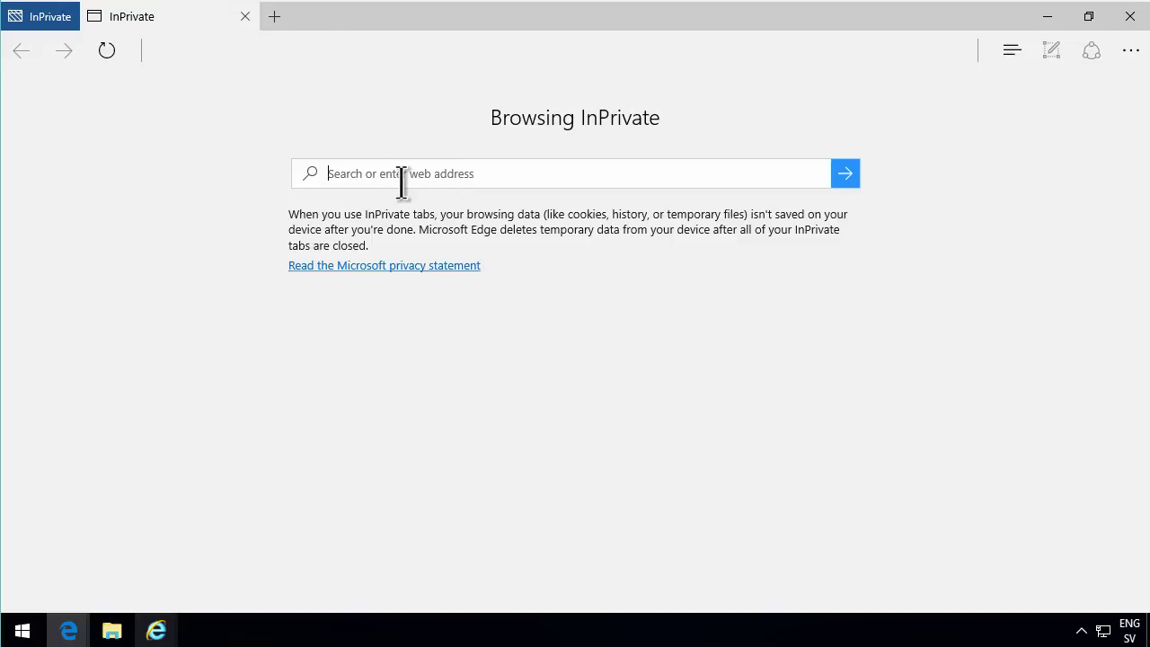
key("Return")
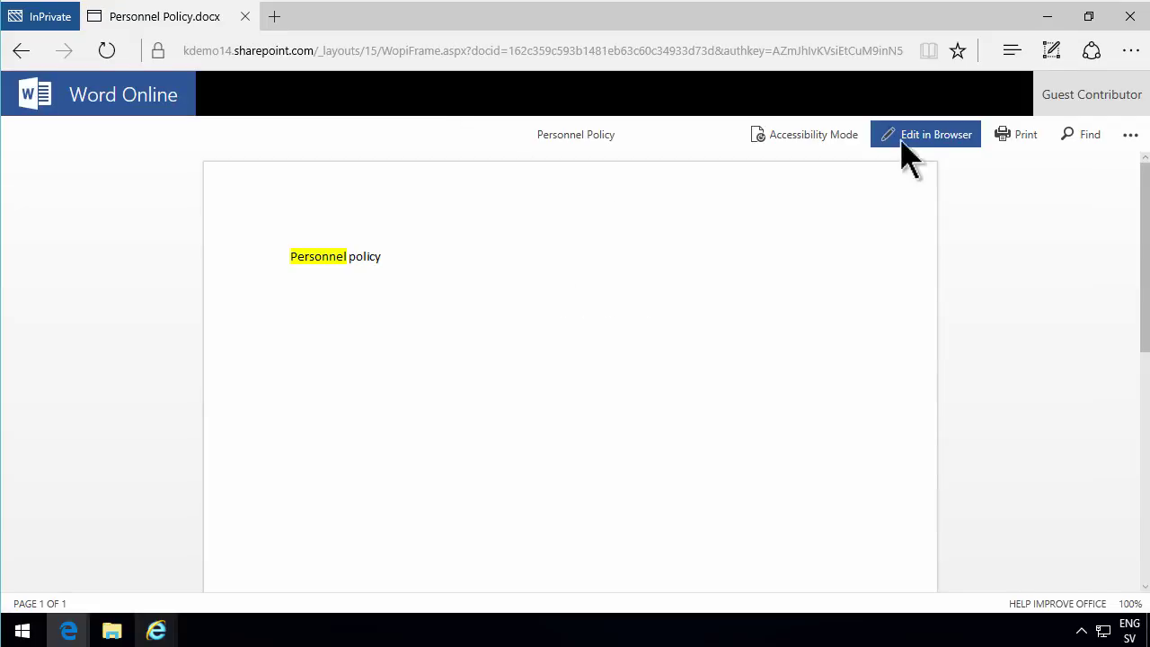
As the guest, edit in the browser and highlight the word 'policy' in navy.
left_click(917, 135)
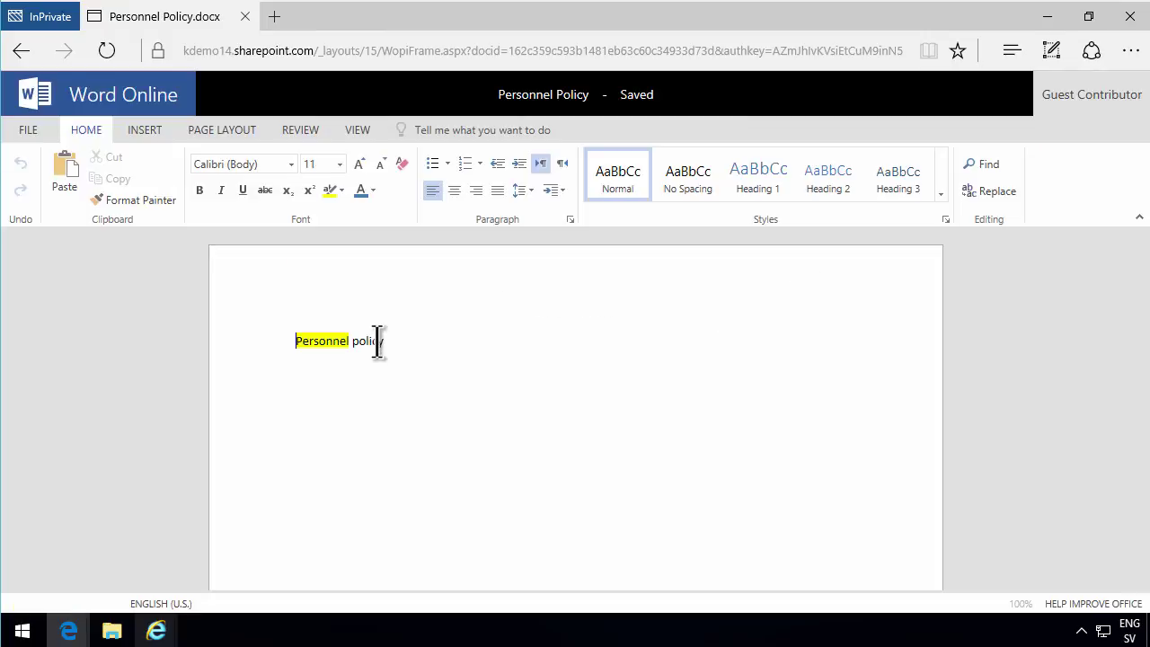
double_click(373, 341)
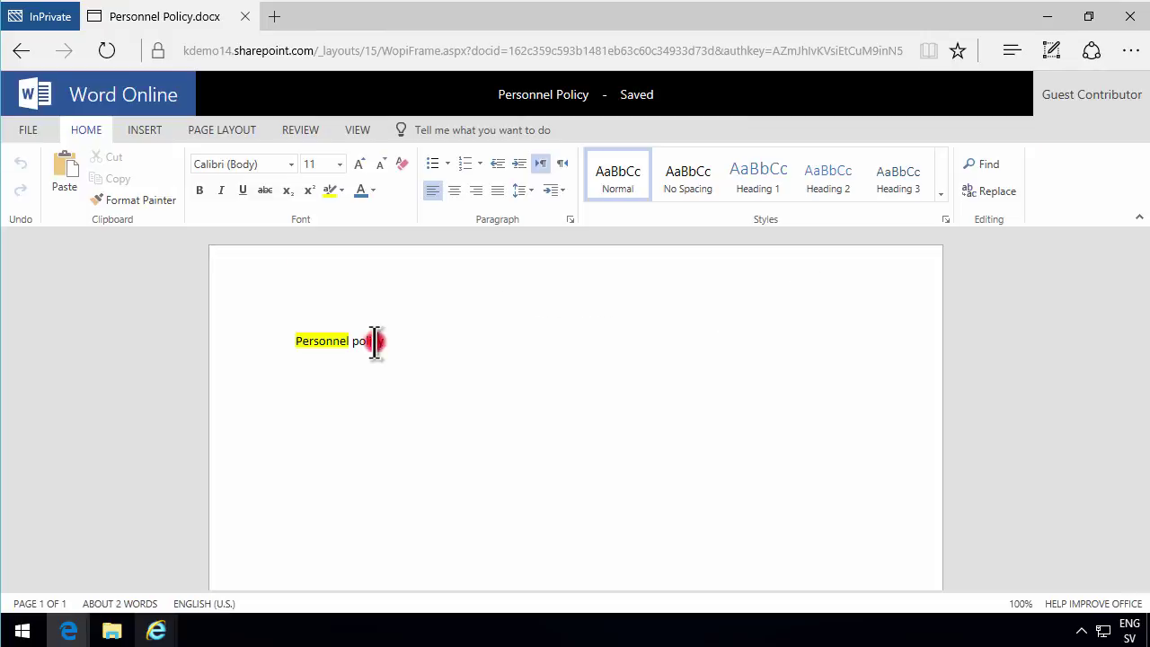
left_click(340, 189)
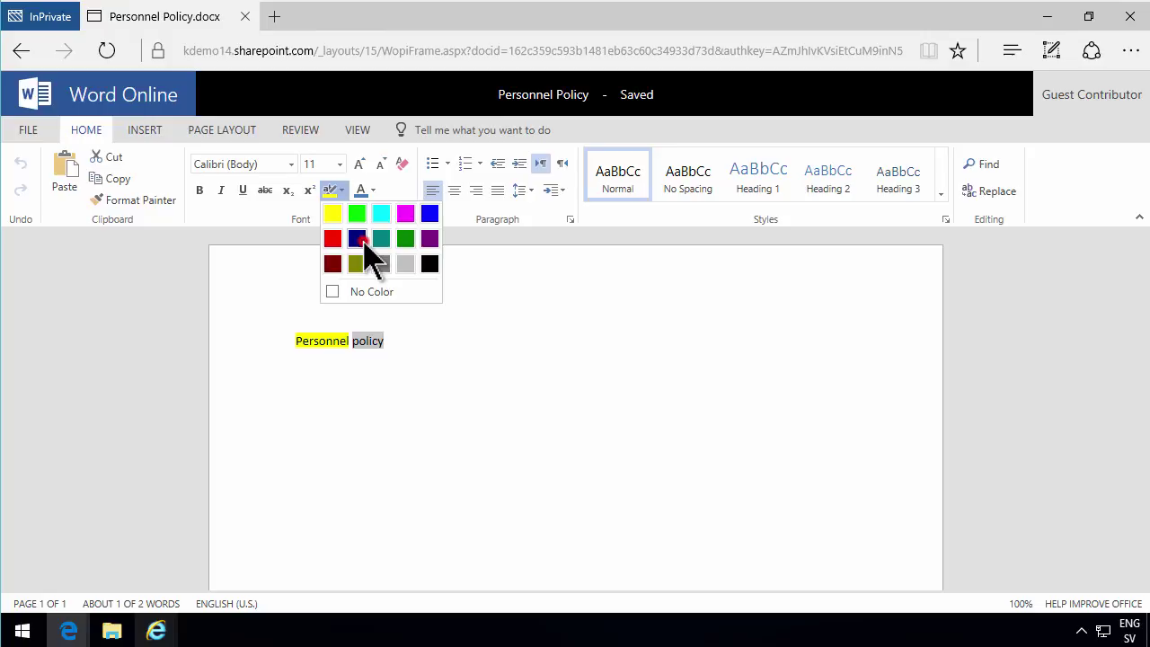
left_click(359, 238)
left_click(505, 380)
left_click(405, 406)
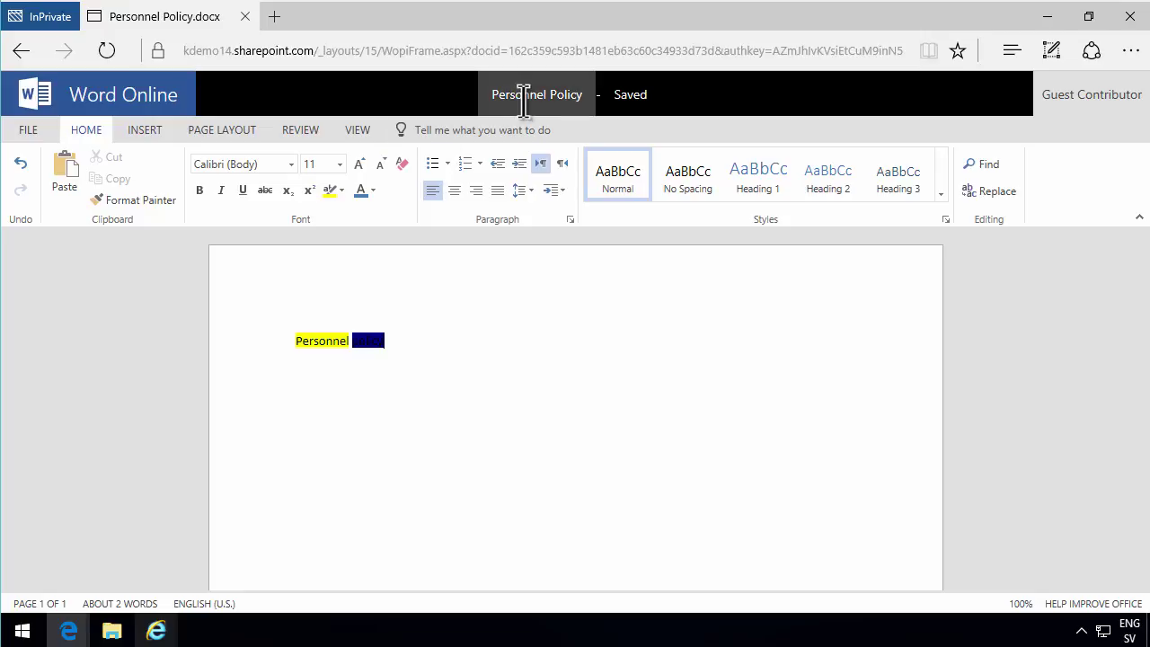
Look at the file options, return to the document, then bring up the Internet Explorer windows.
left_click(30, 131)
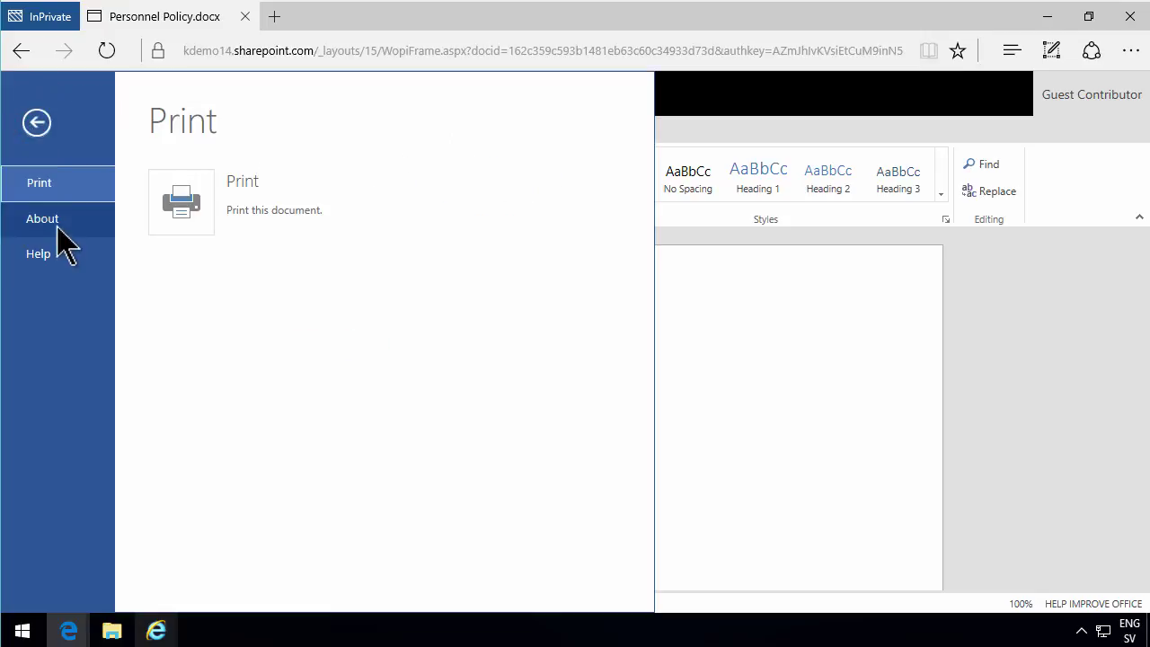
left_click(38, 124)
left_click(718, 389)
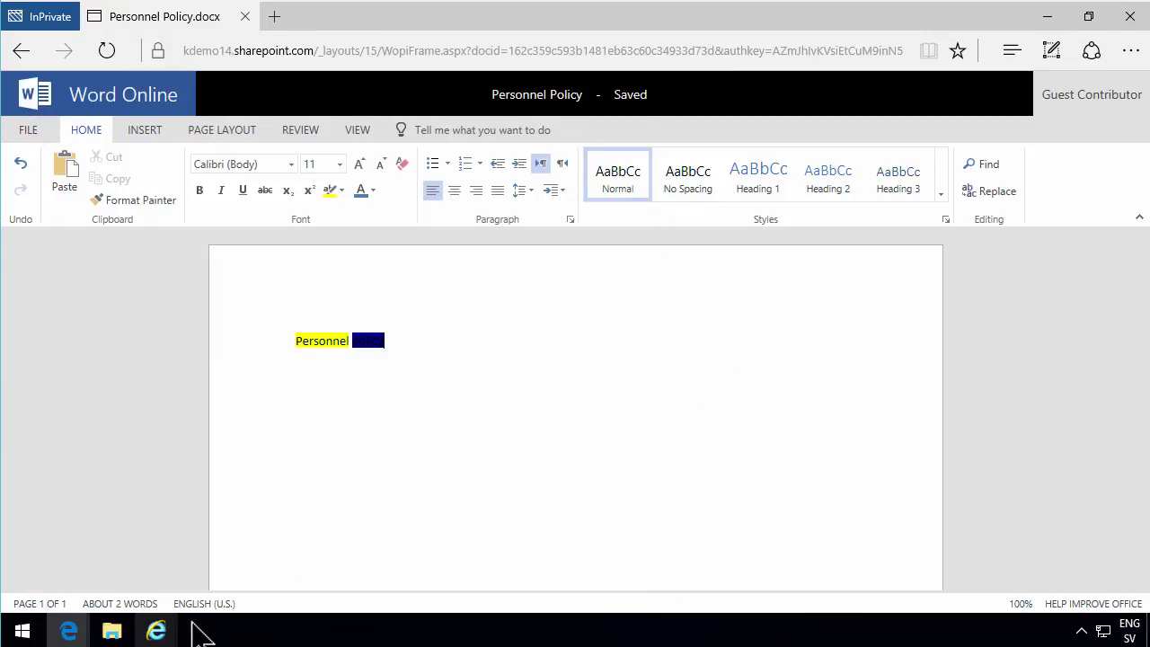
left_click(158, 629)
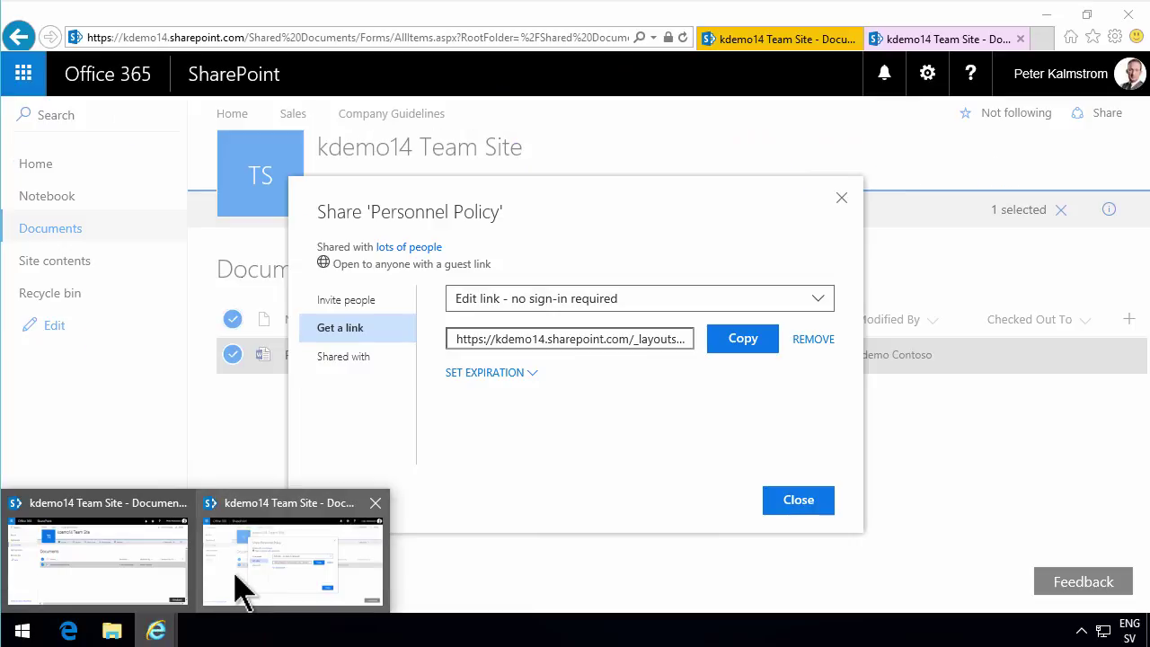
Close the Share dialog and reload, then check Personnel Policy.docx version history for Guest Contributor's version 4.0.
left_click(244, 577)
left_click(782, 503)
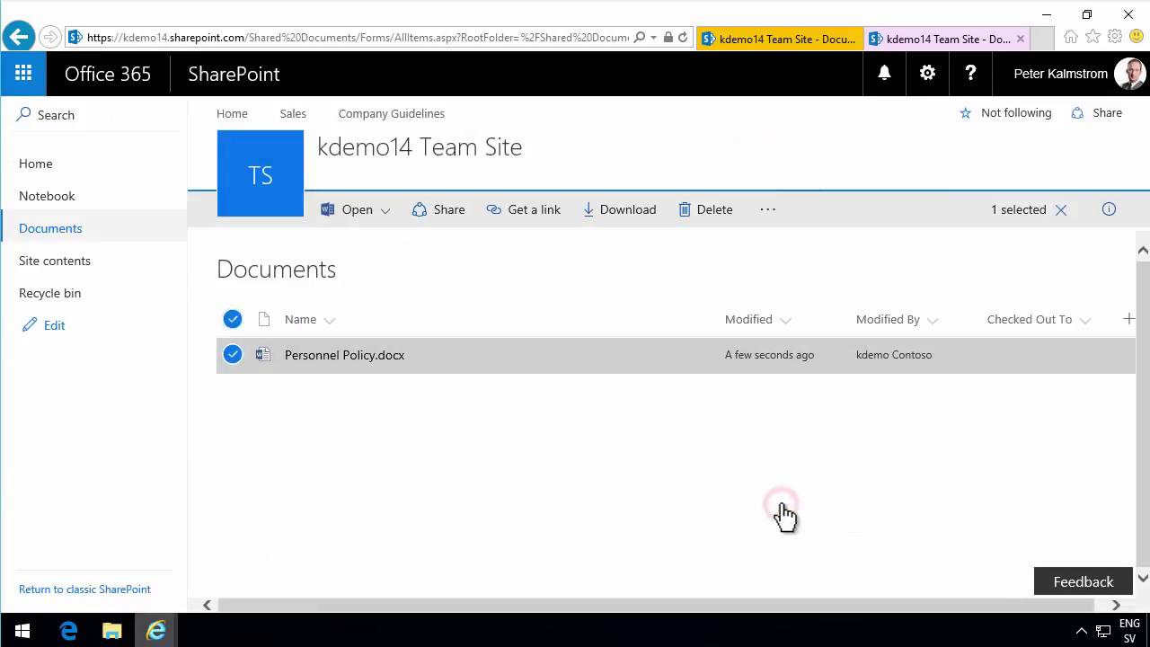
left_click(683, 37)
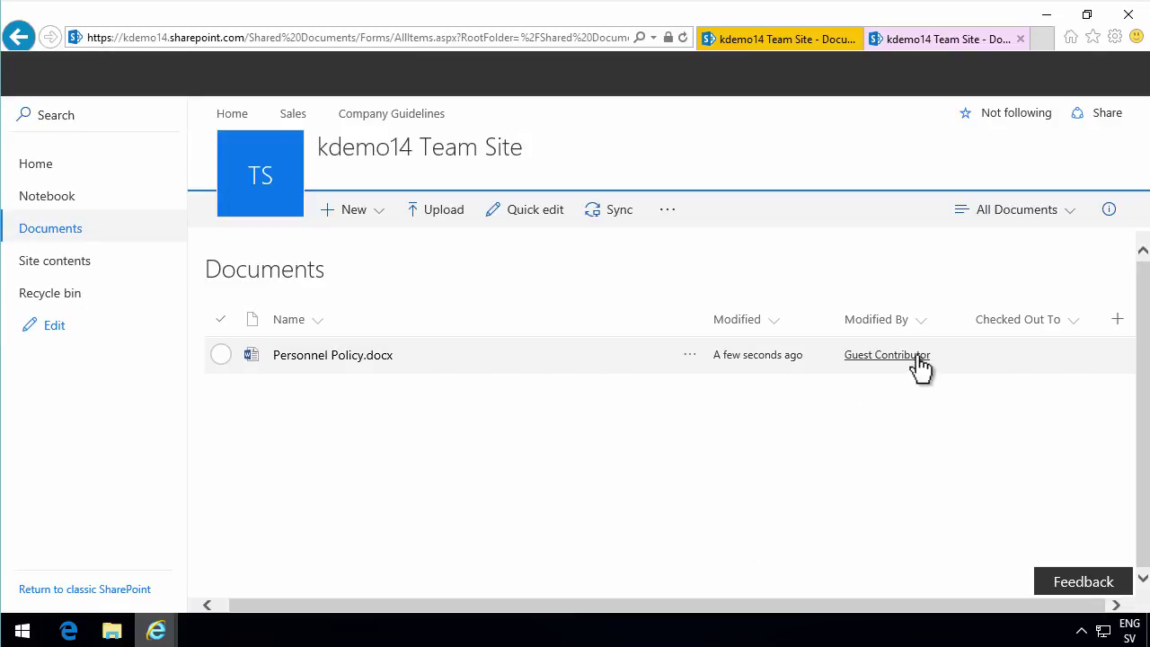
left_click(691, 356)
left_click(759, 548)
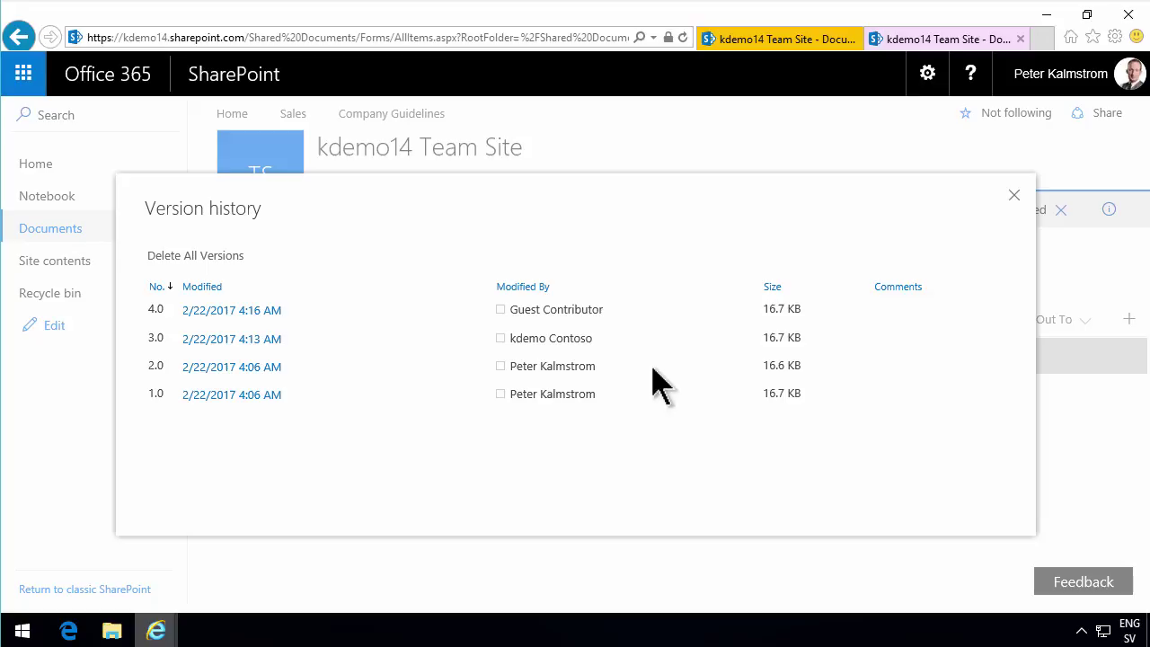
left_click(1015, 198)
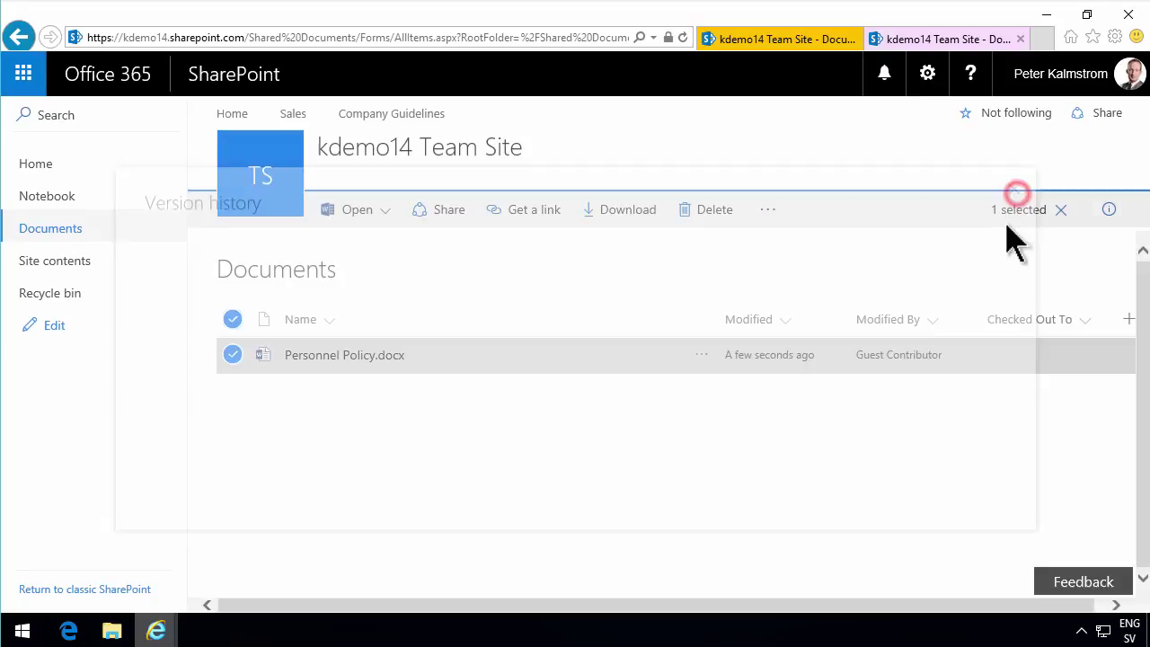
Clear the Personnel Policy.docx selection and show the + New item list, from Folder to Link.
left_click(233, 354)
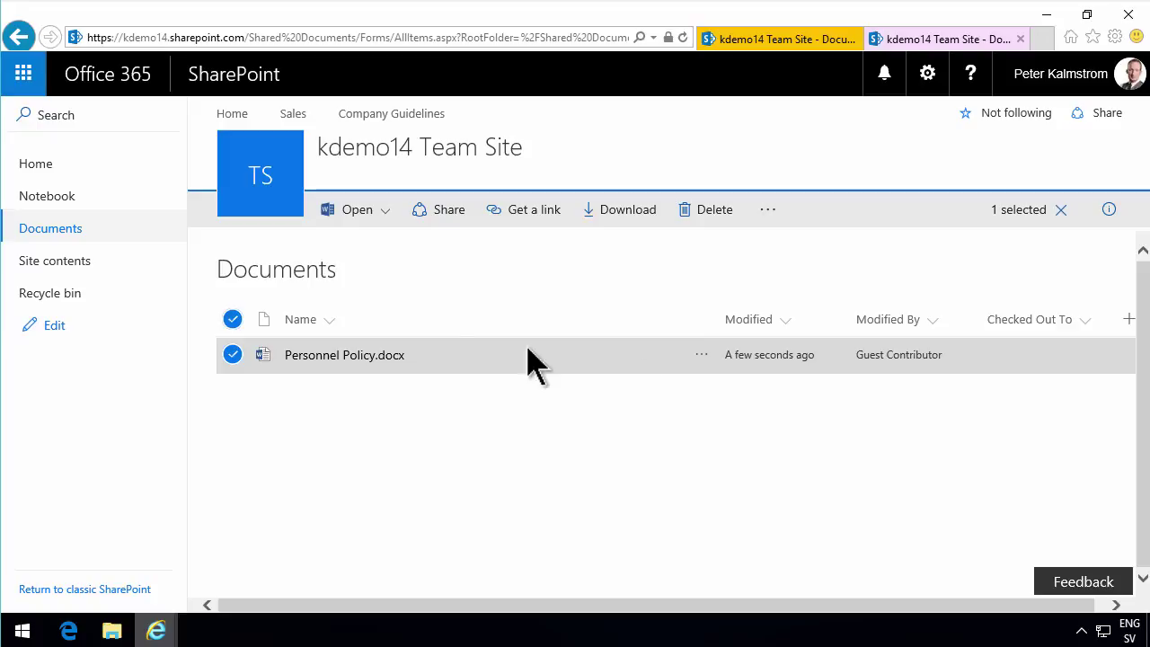
left_click(440, 300)
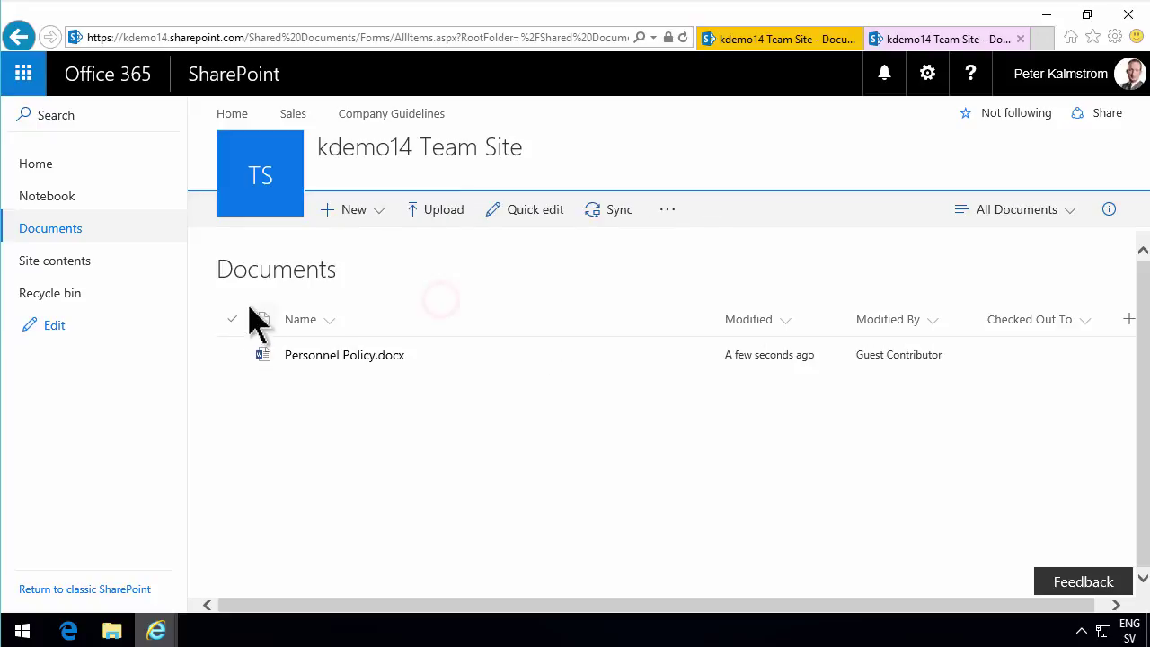
left_click(385, 210)
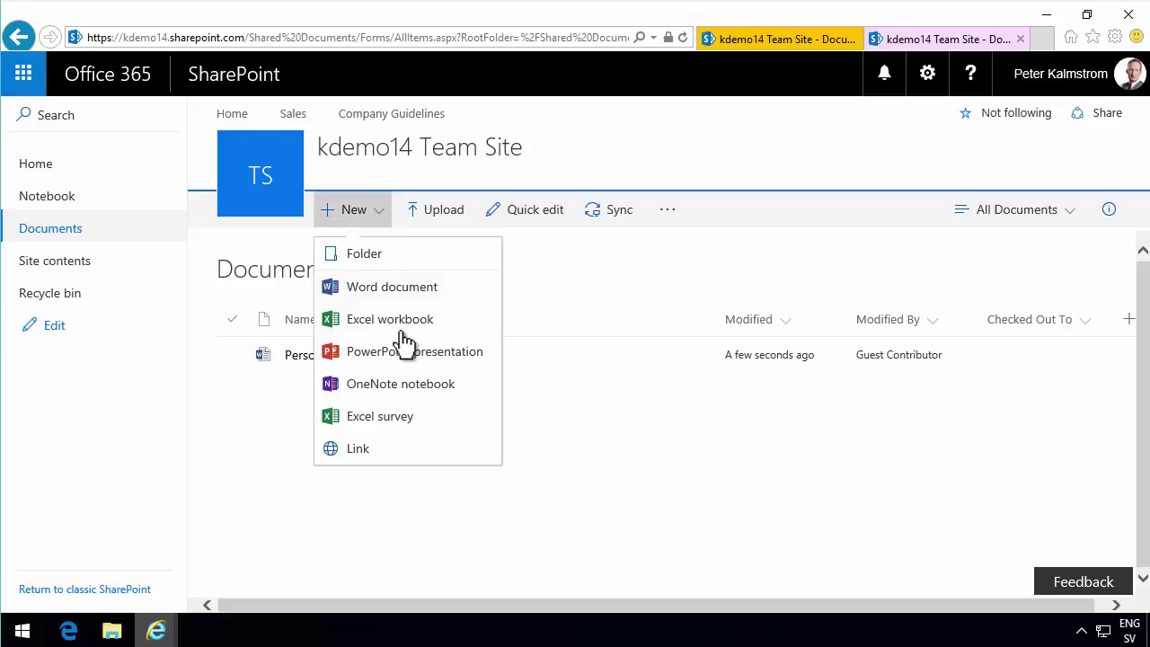